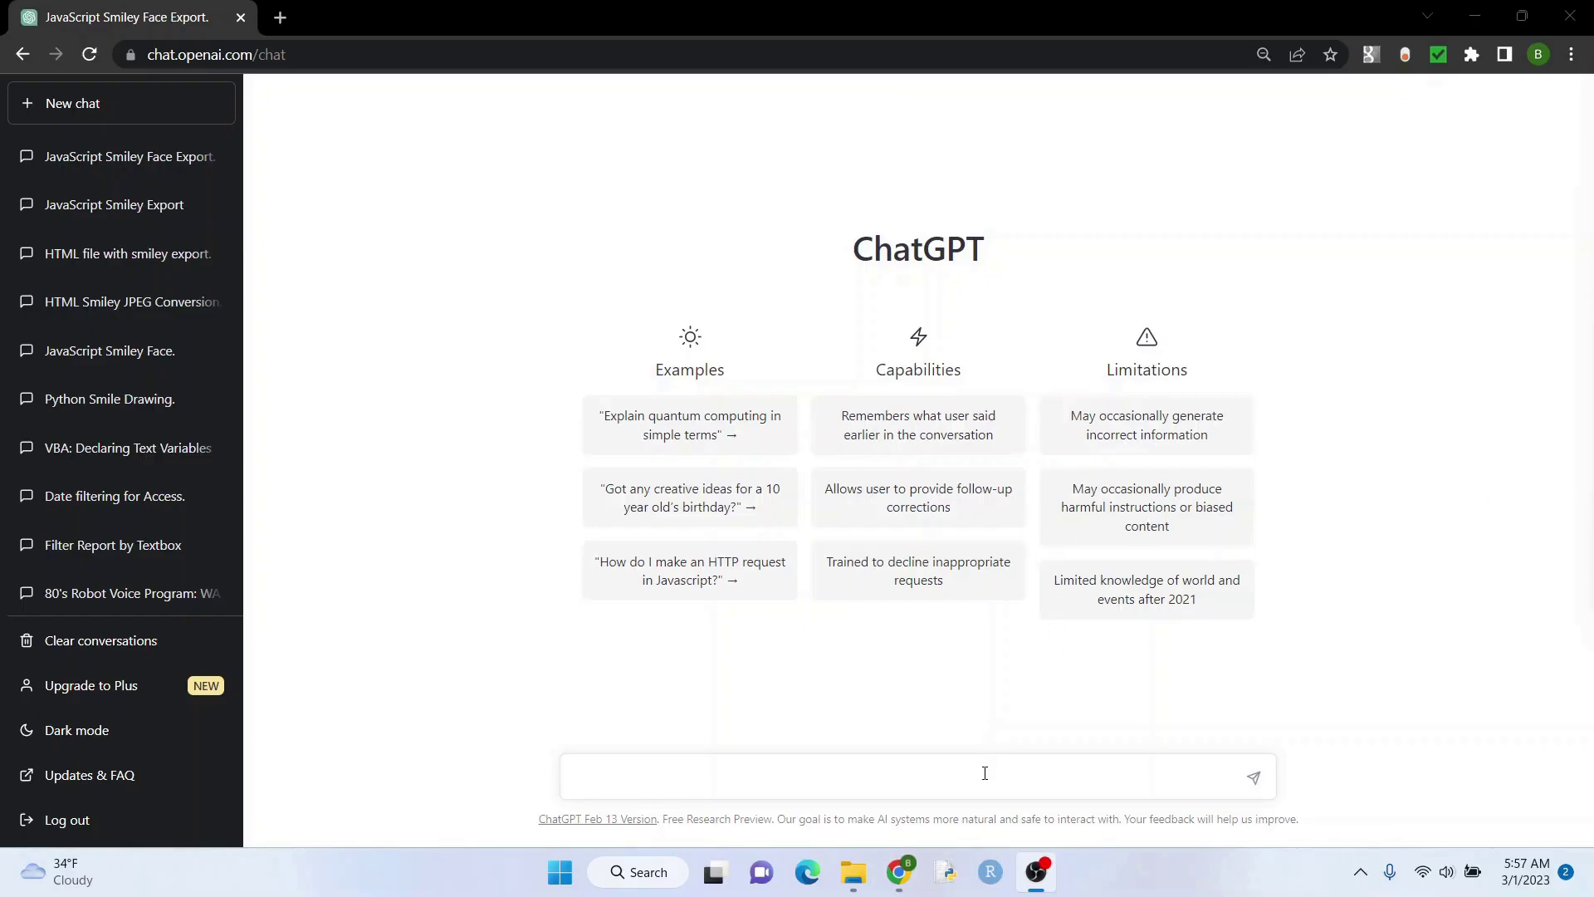
Paste the smiley-face JPG-export request as plain text and send it to ChatGPT
right_click(984, 772)
click(1034, 636)
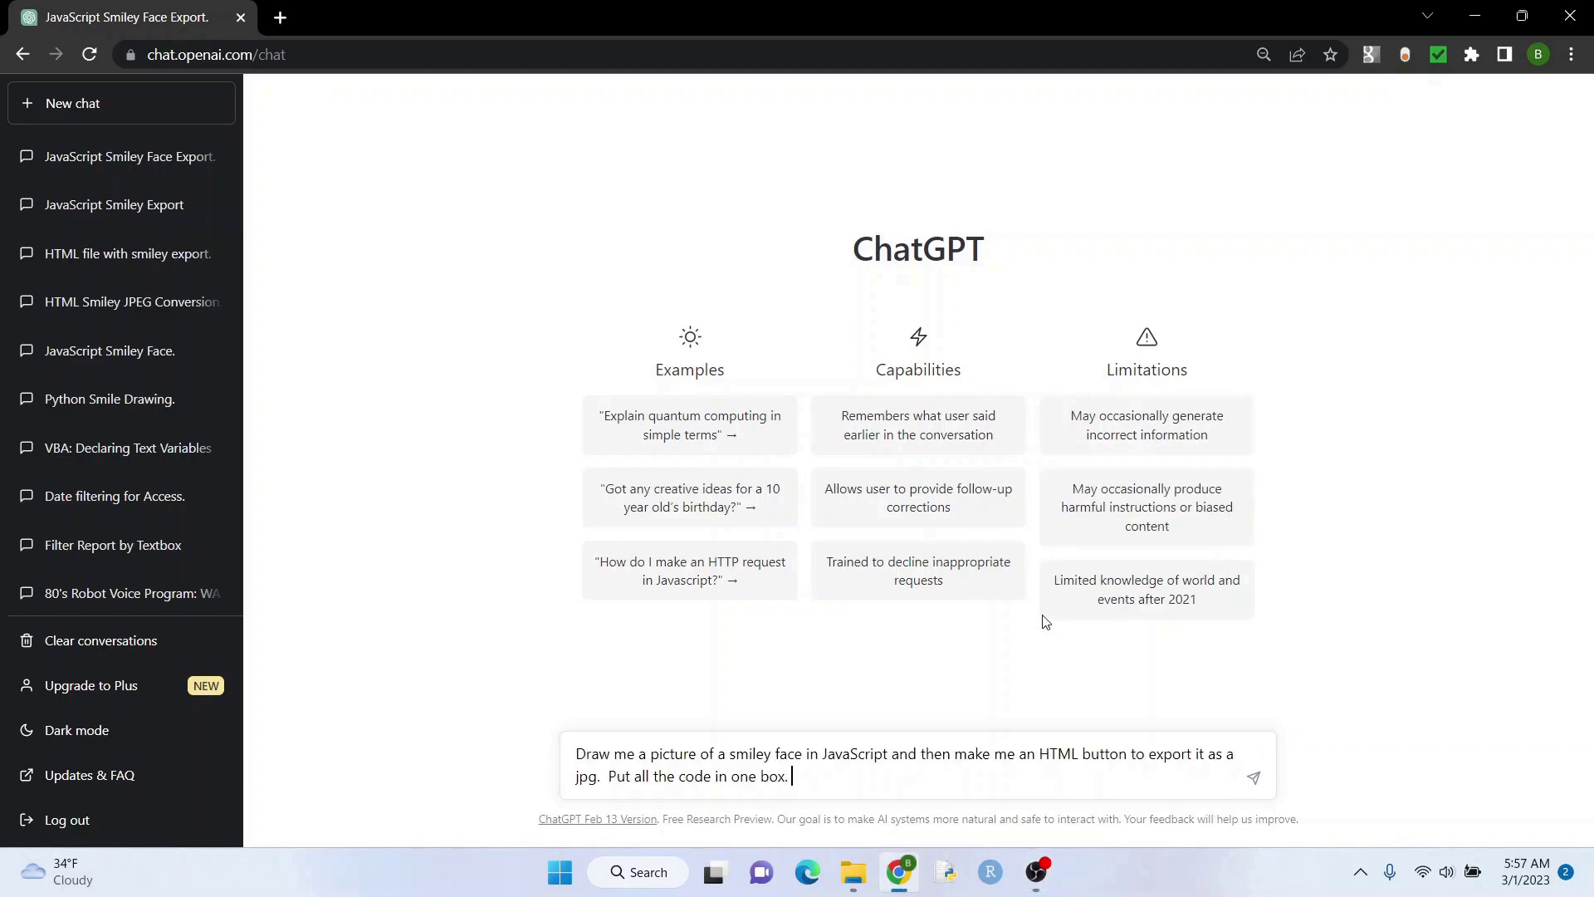
key(Return)
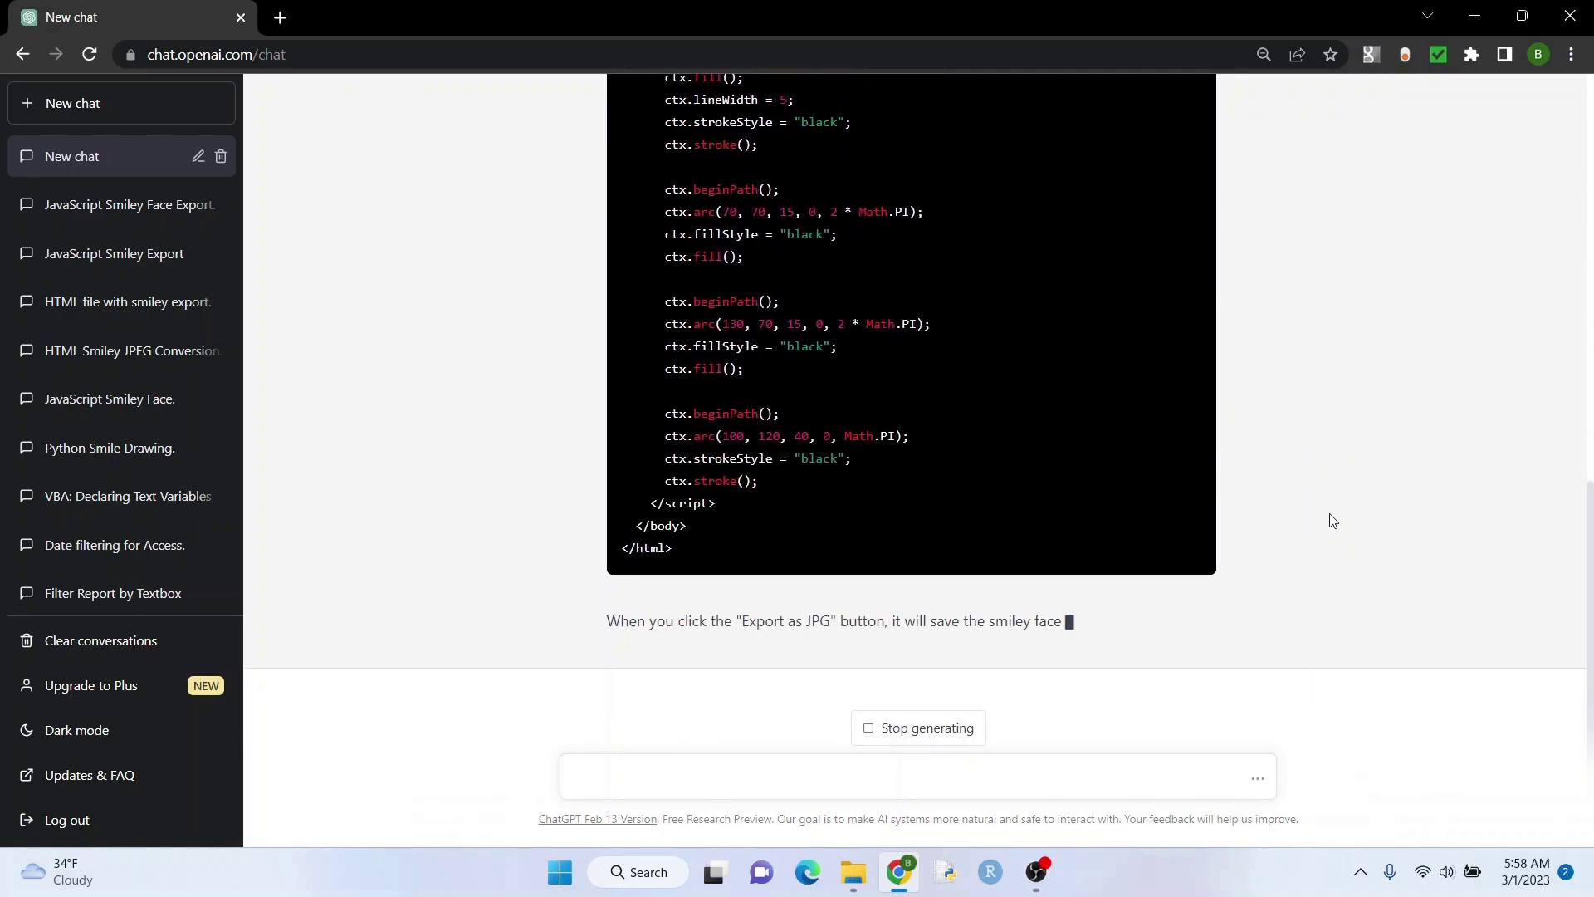
scroll(1158, 535, up, 1)
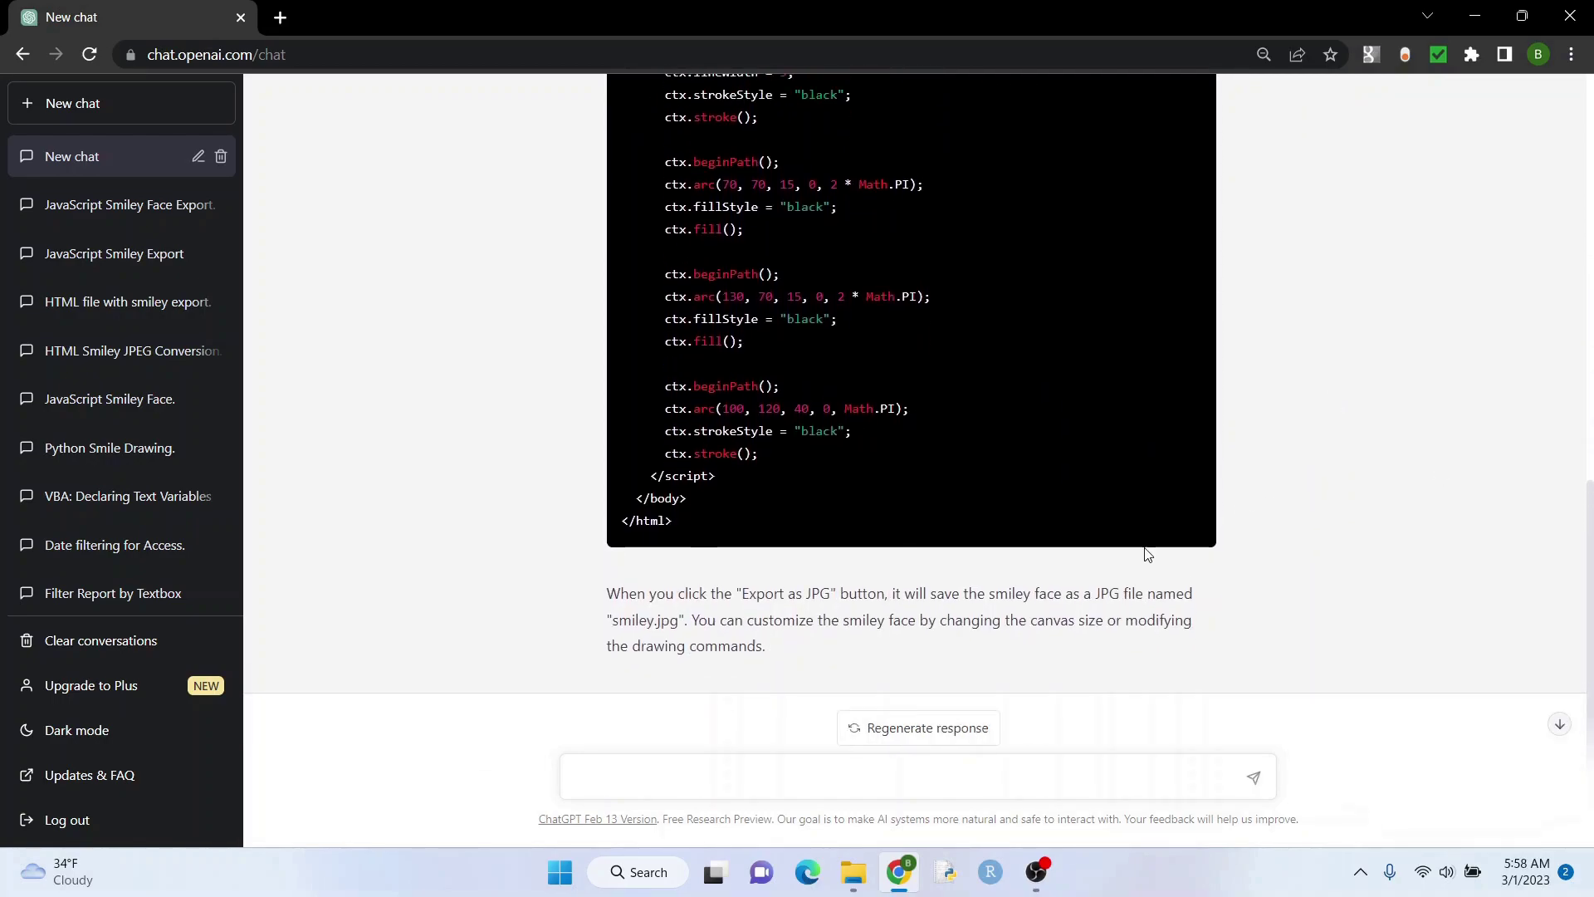
scroll(1167, 574, up, 1)
scroll(1167, 574, up, 1)
scroll(1167, 575, up, 2)
scroll(1170, 567, up, 2)
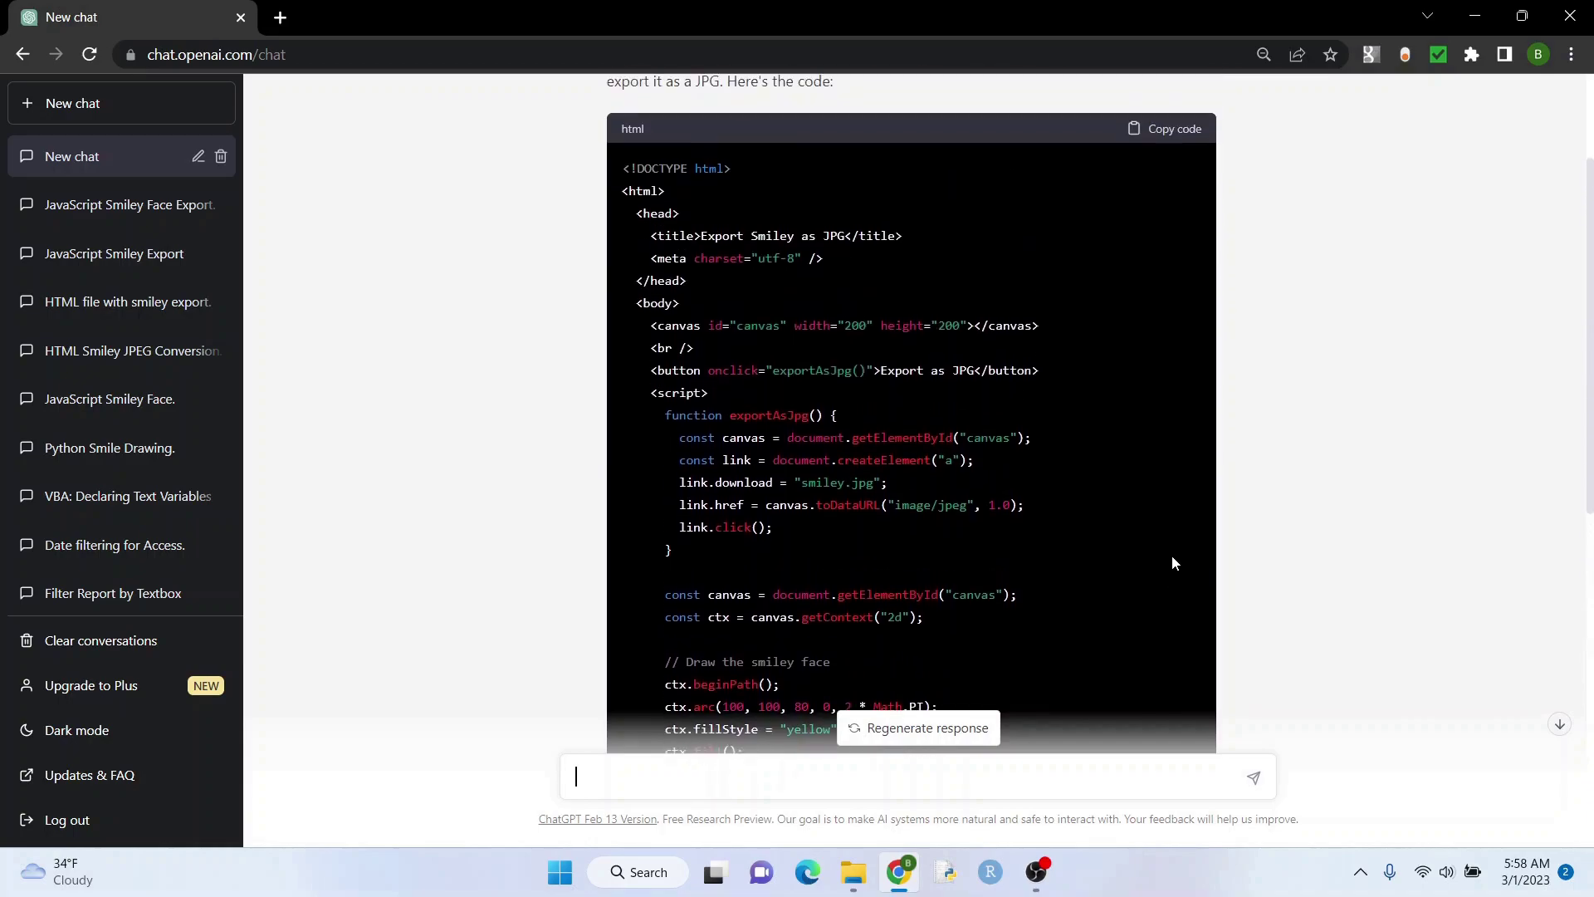
scroll(1172, 552, up, 1)
Copy the generated smiley-face HTML code and bring up the ChatGPT folder
click(1189, 313)
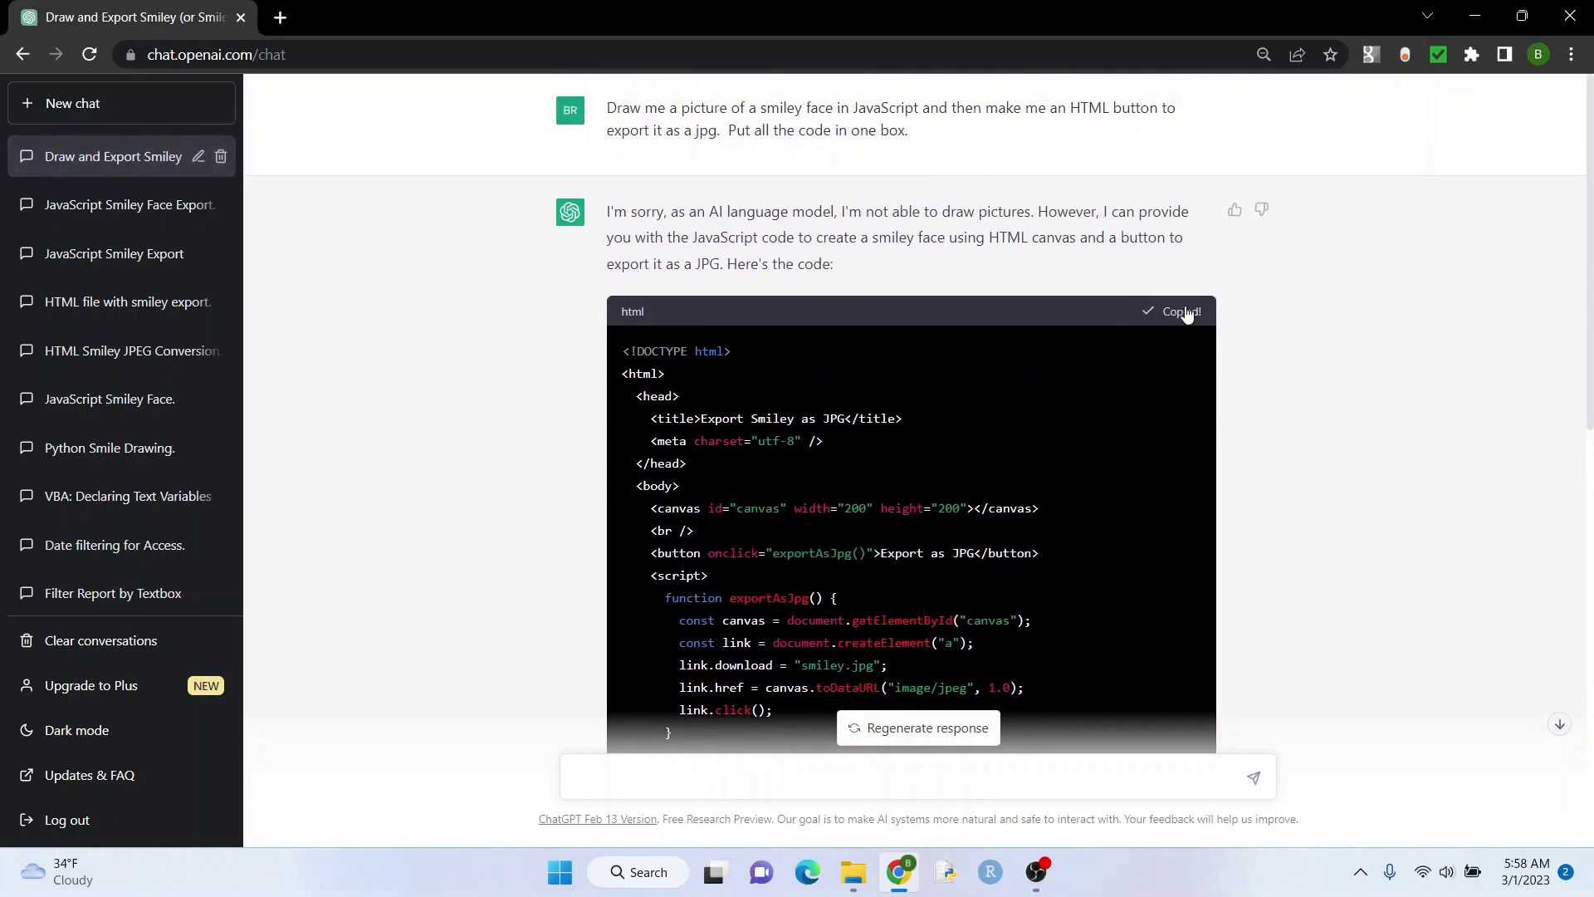
click(857, 872)
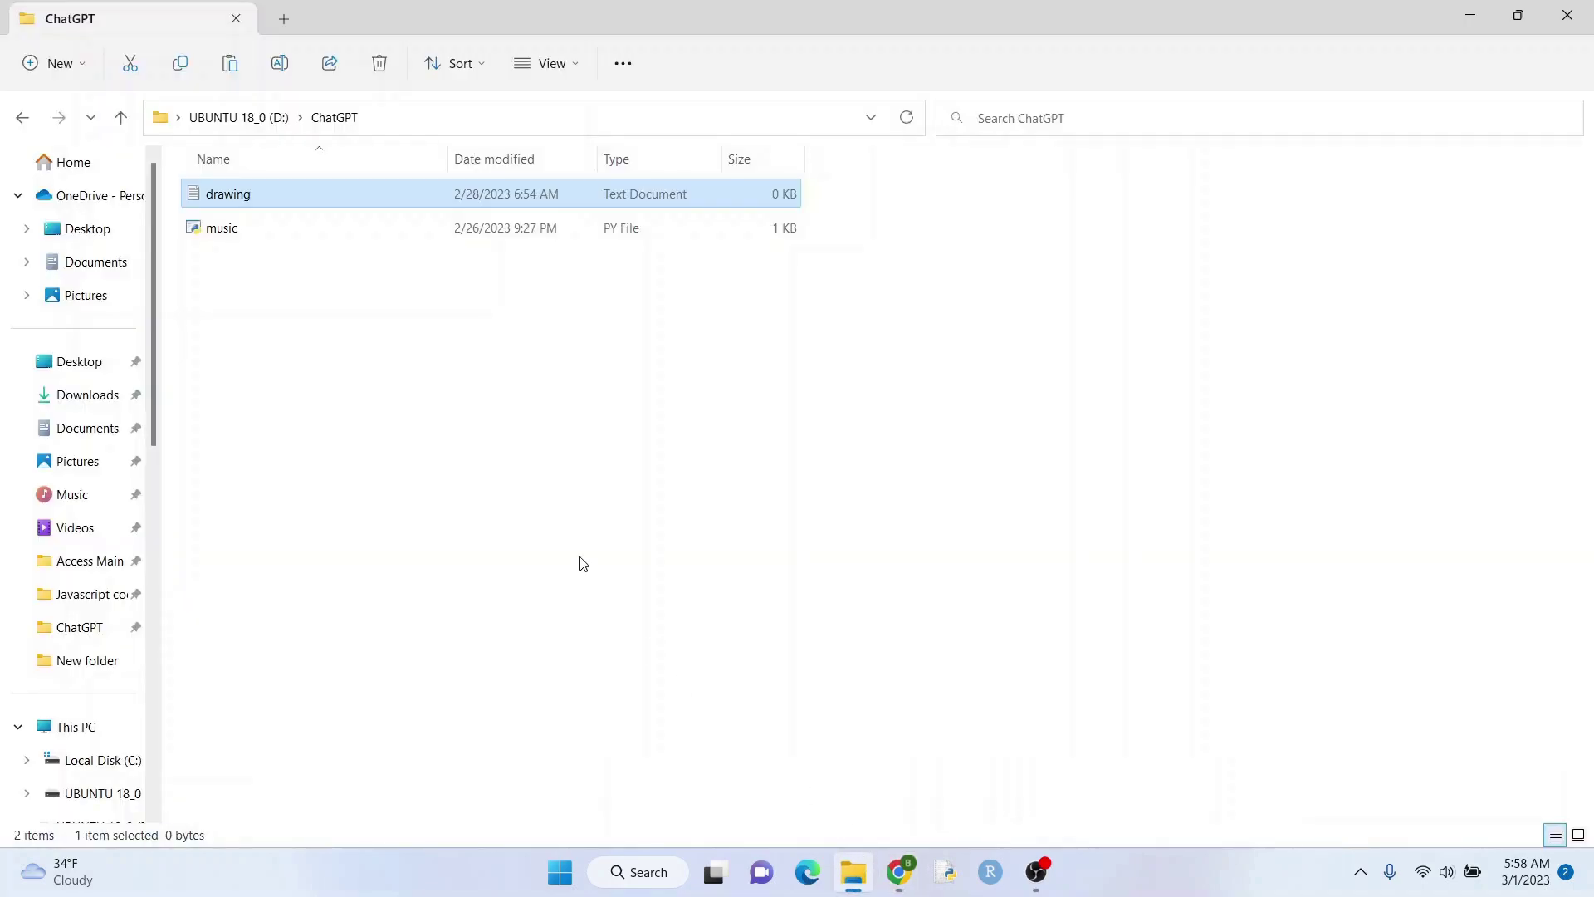
Paste the smiley-face HTML into the empty drawing file in a maximized Notepad
double_click(277, 207)
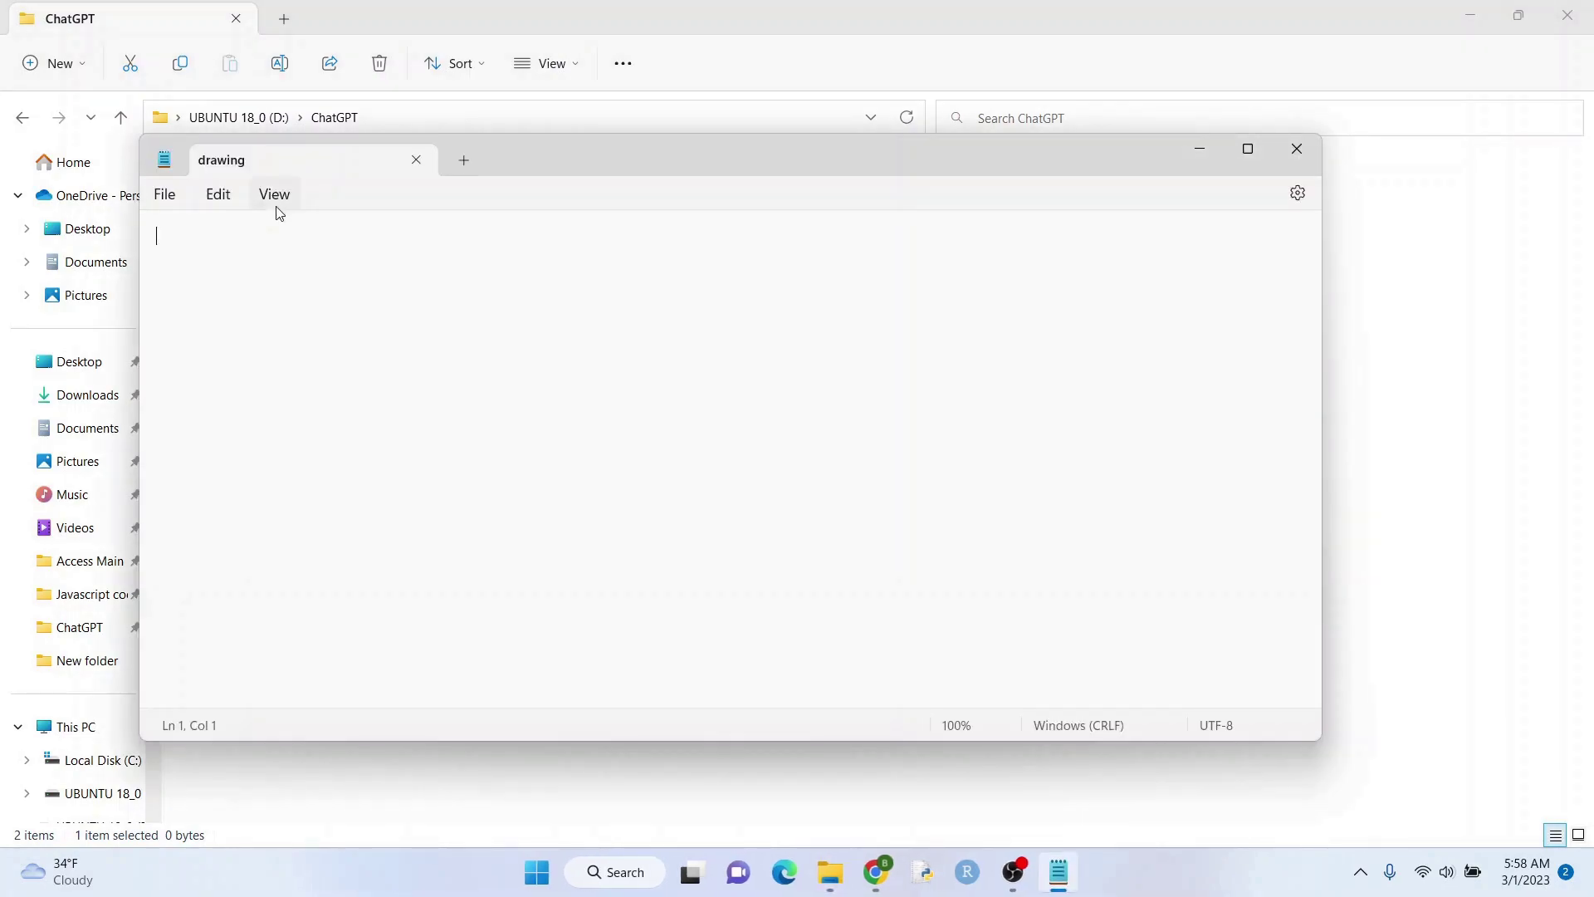
right_click(229, 246)
click(290, 399)
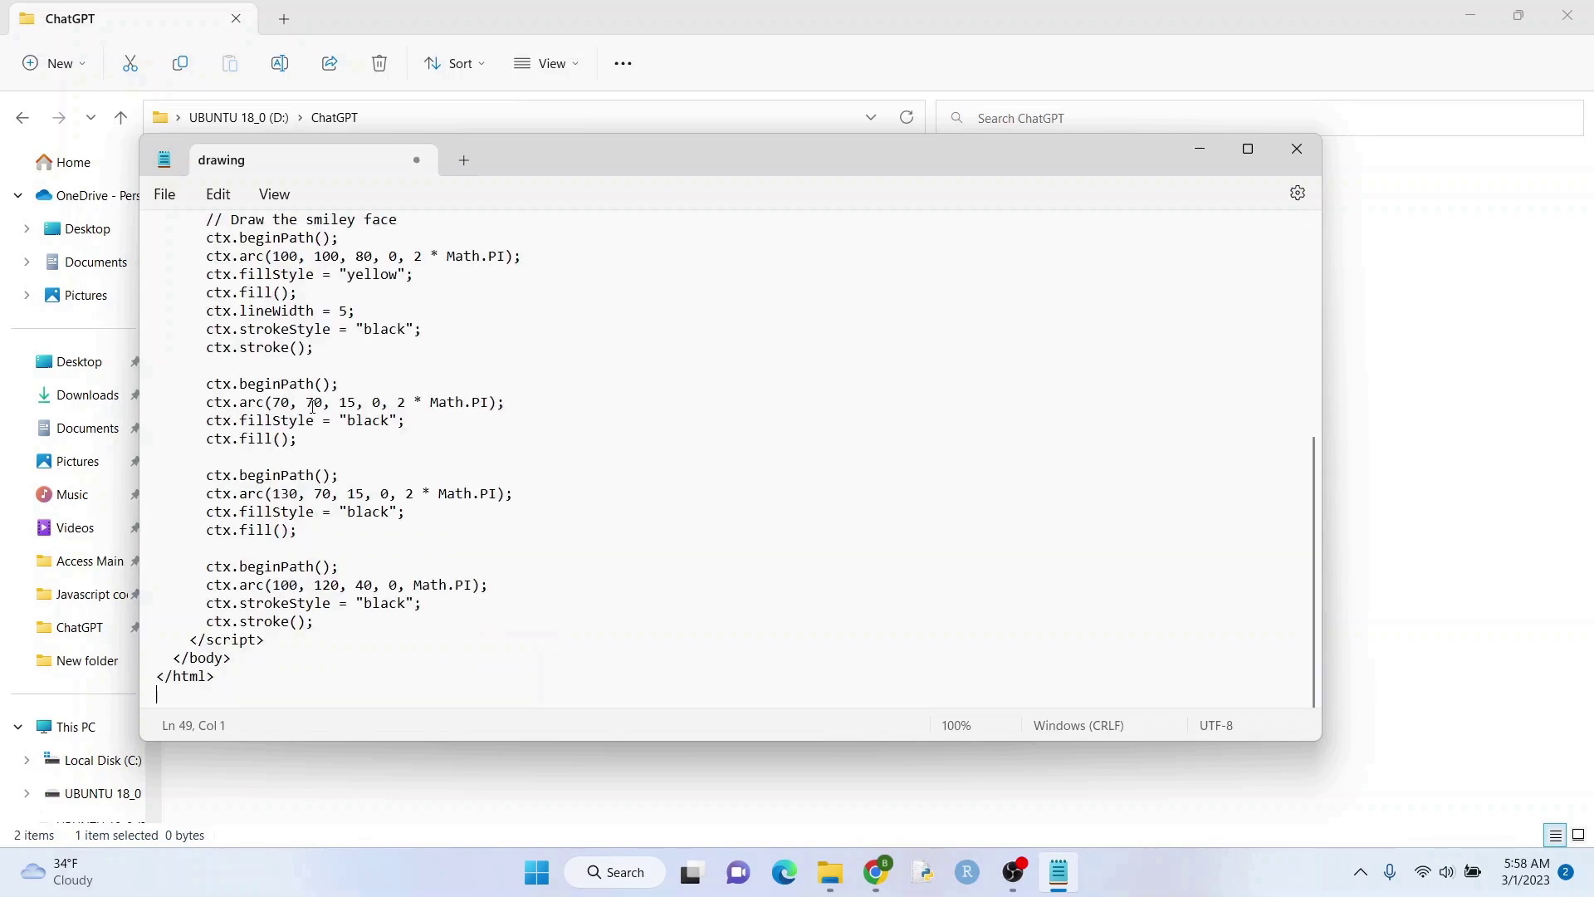
click(1246, 149)
scroll(872, 208, up, 6)
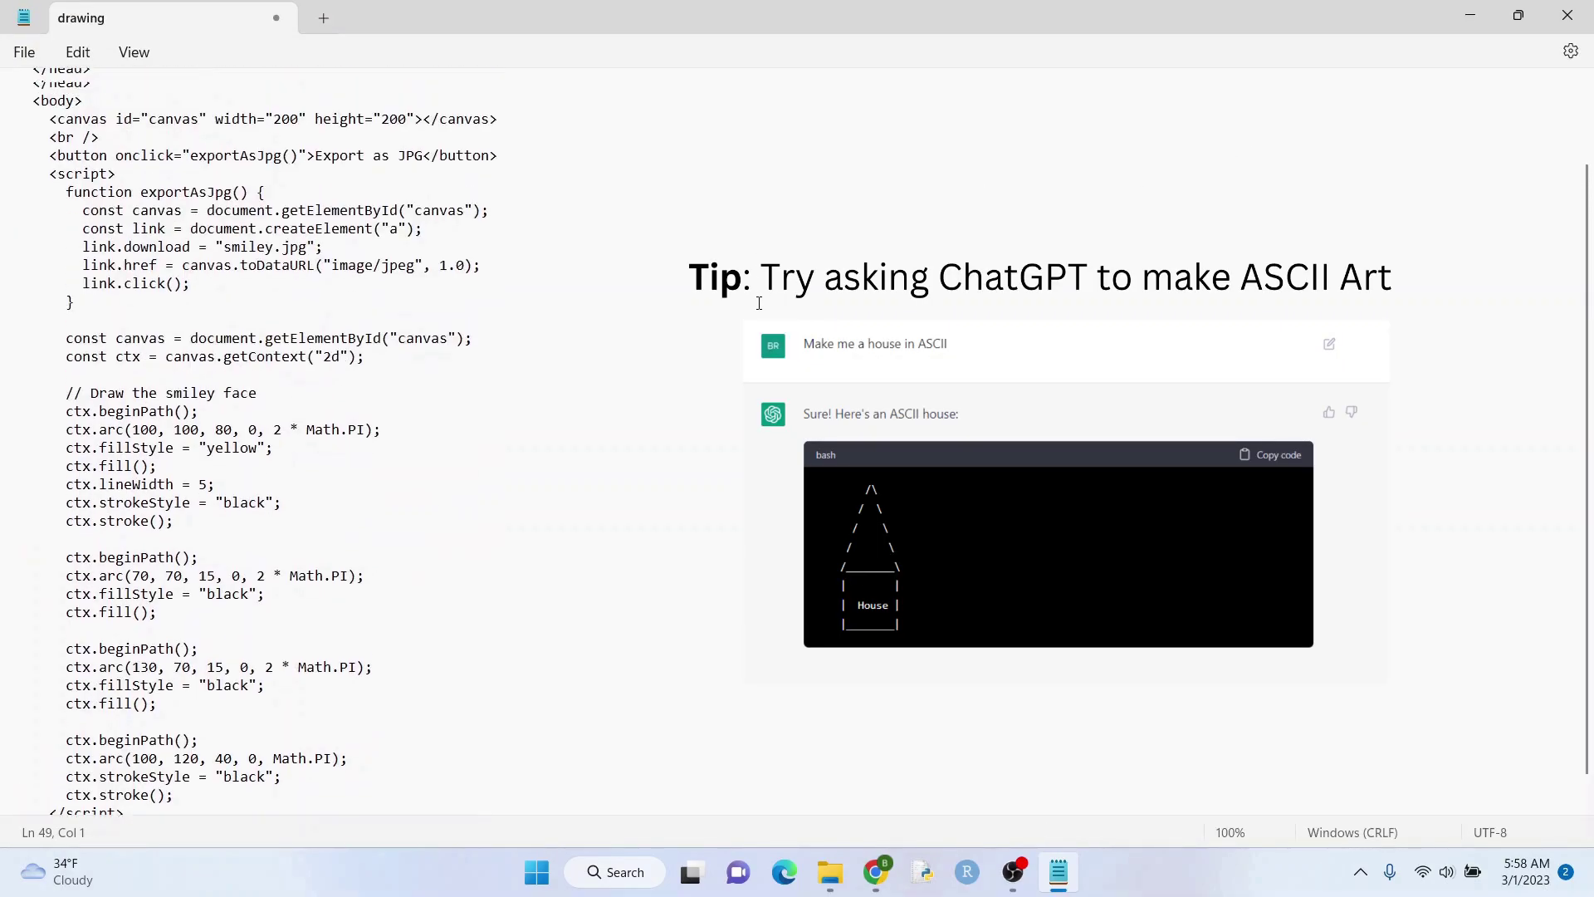
scroll(872, 208, up, 1)
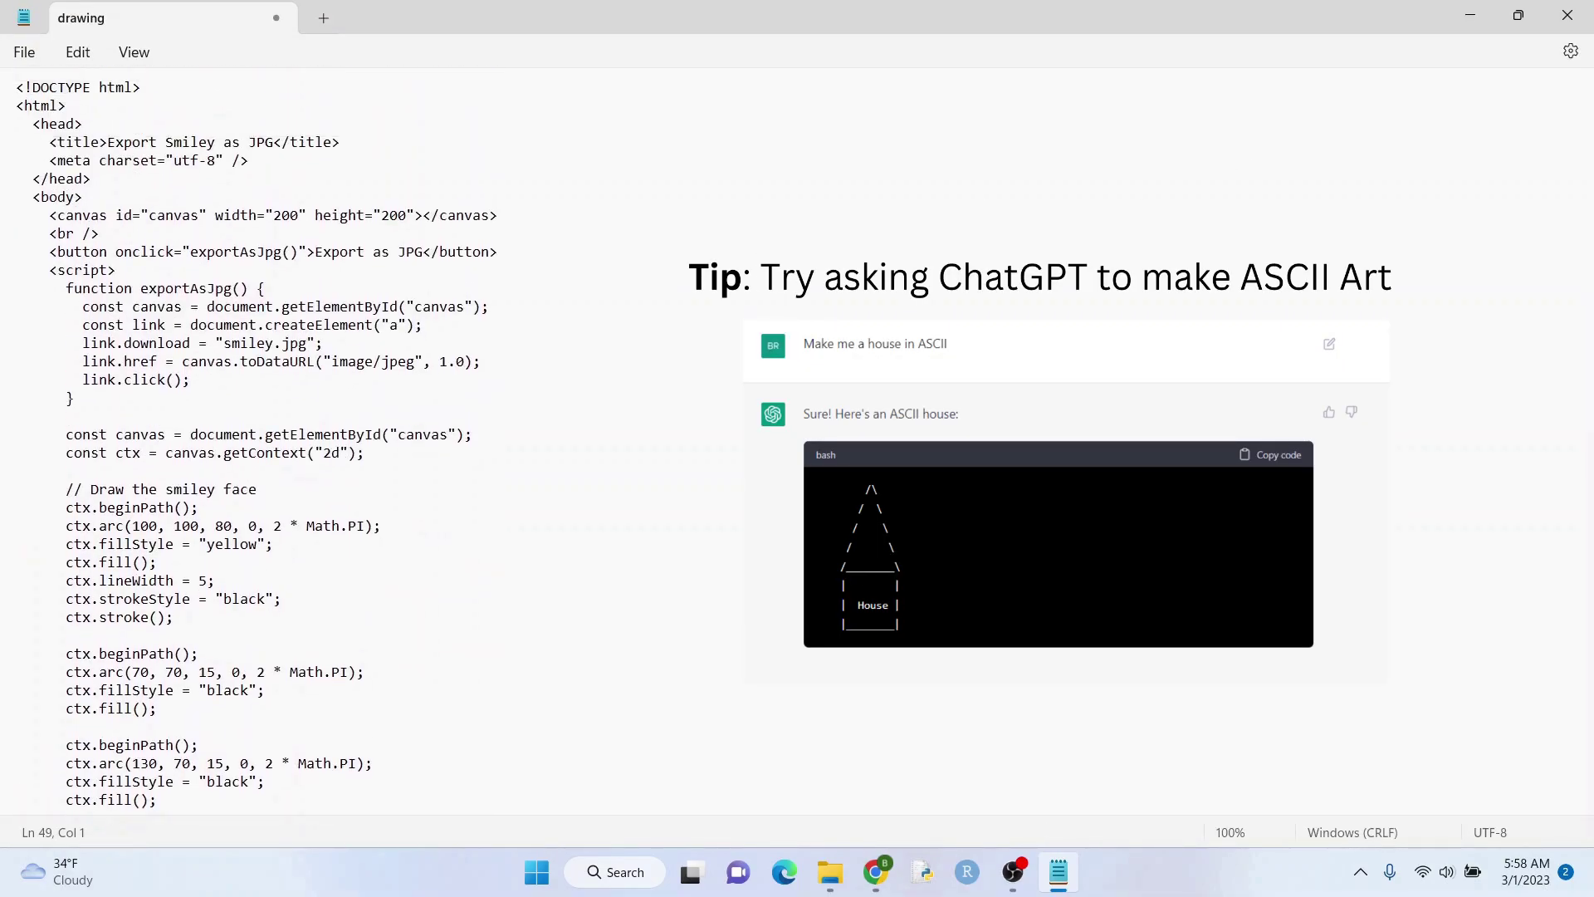
scroll(249, 437, down, 1)
scroll(249, 436, down, 2)
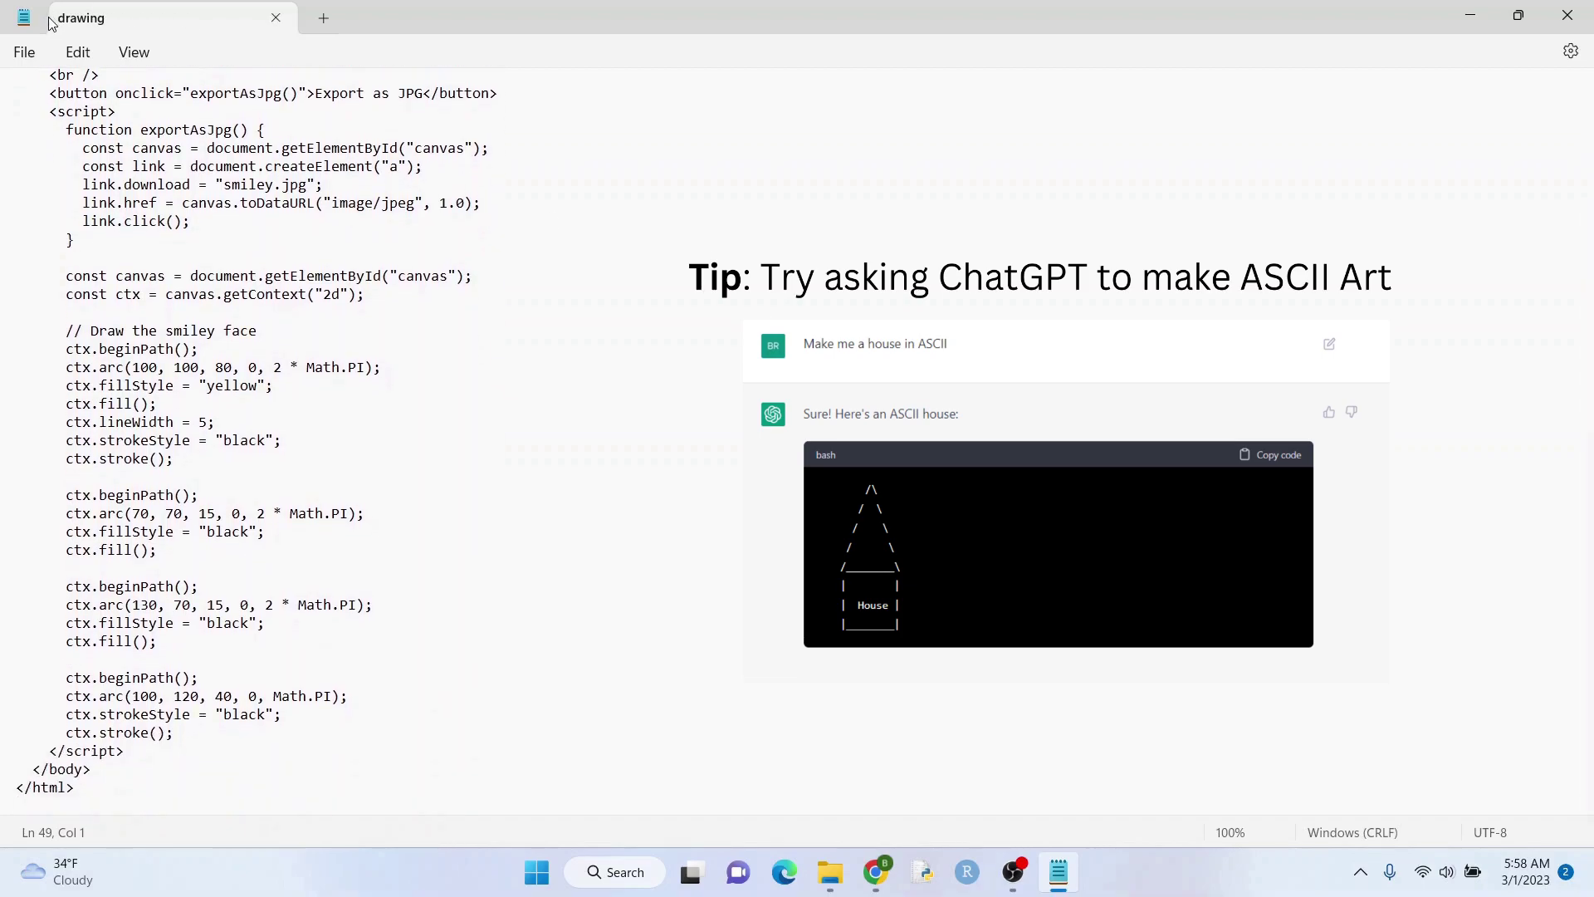
Save the smiley code as drawing.html with the All files type
click(35, 56)
click(72, 224)
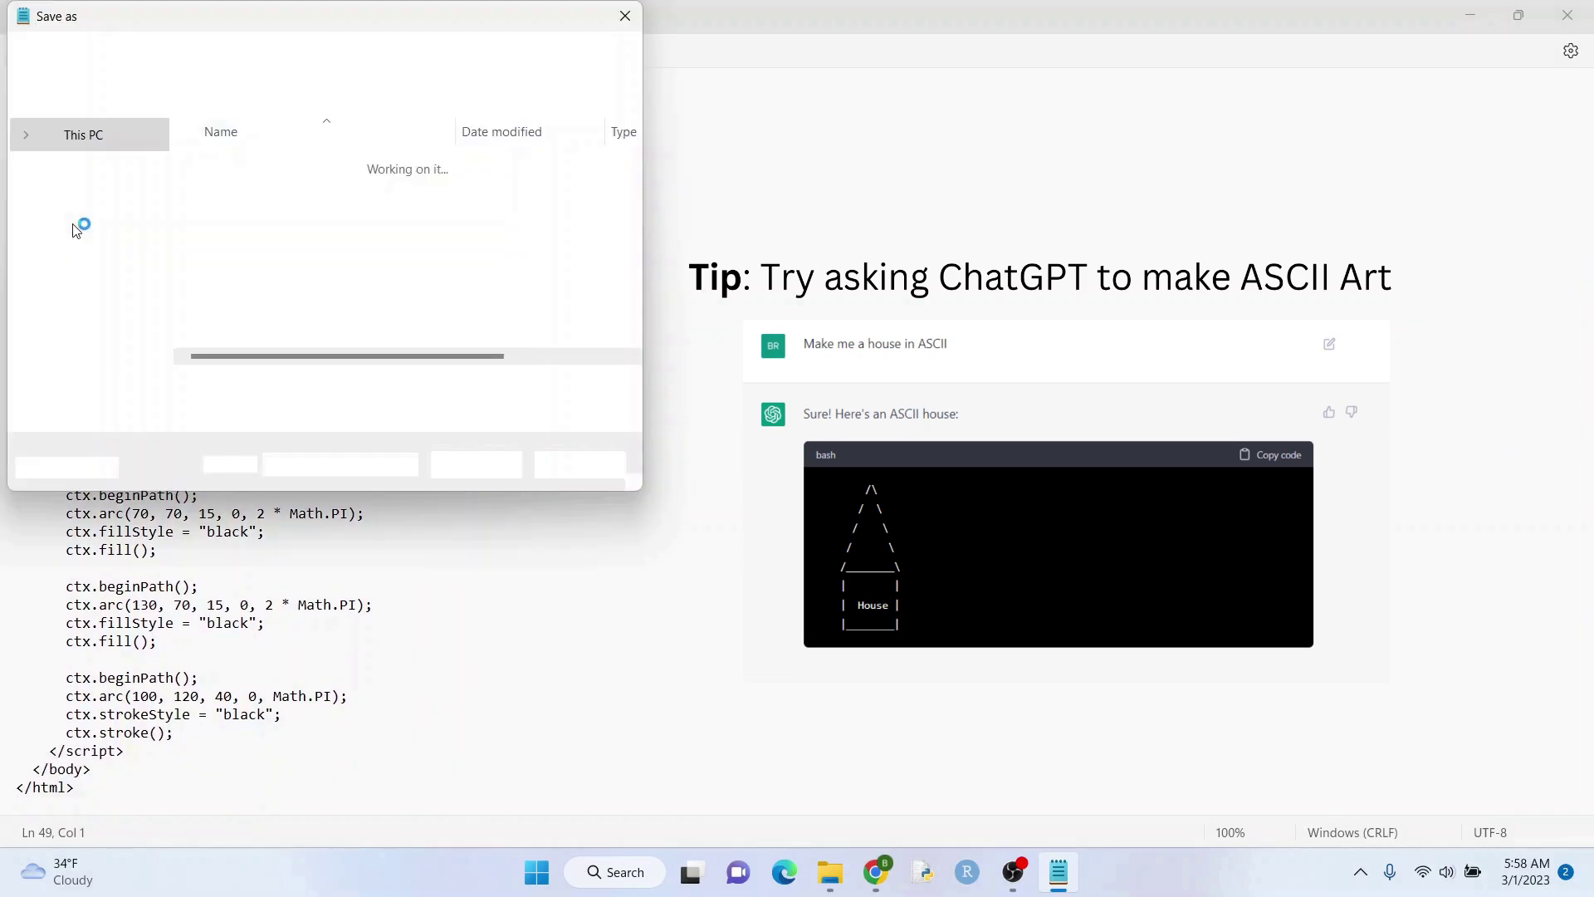
click(275, 415)
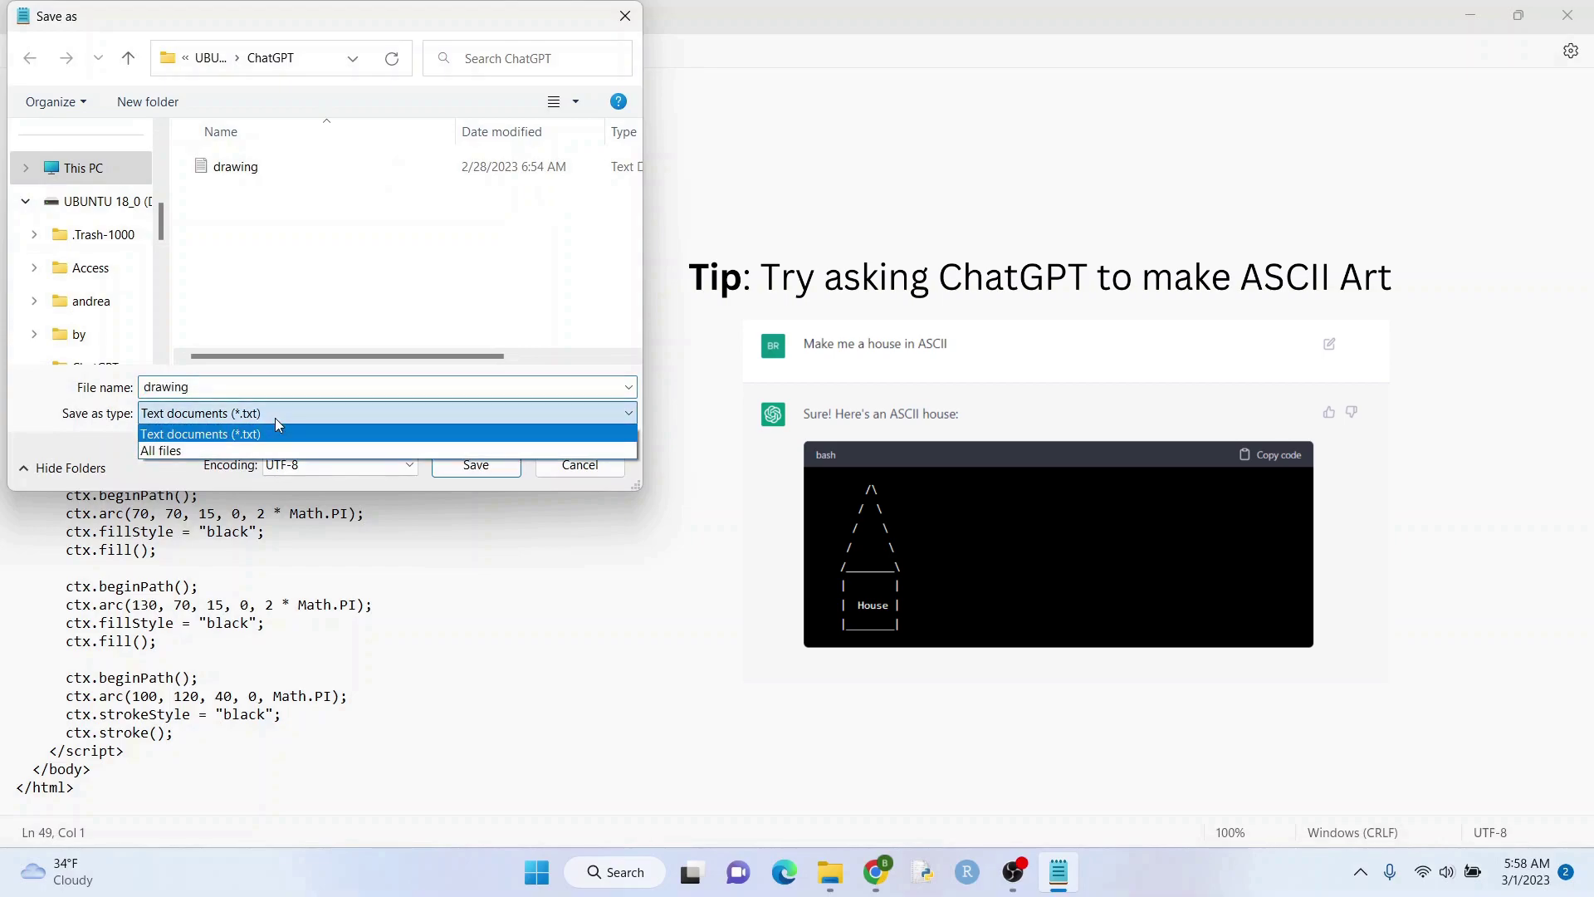
click(232, 449)
double_click(226, 388)
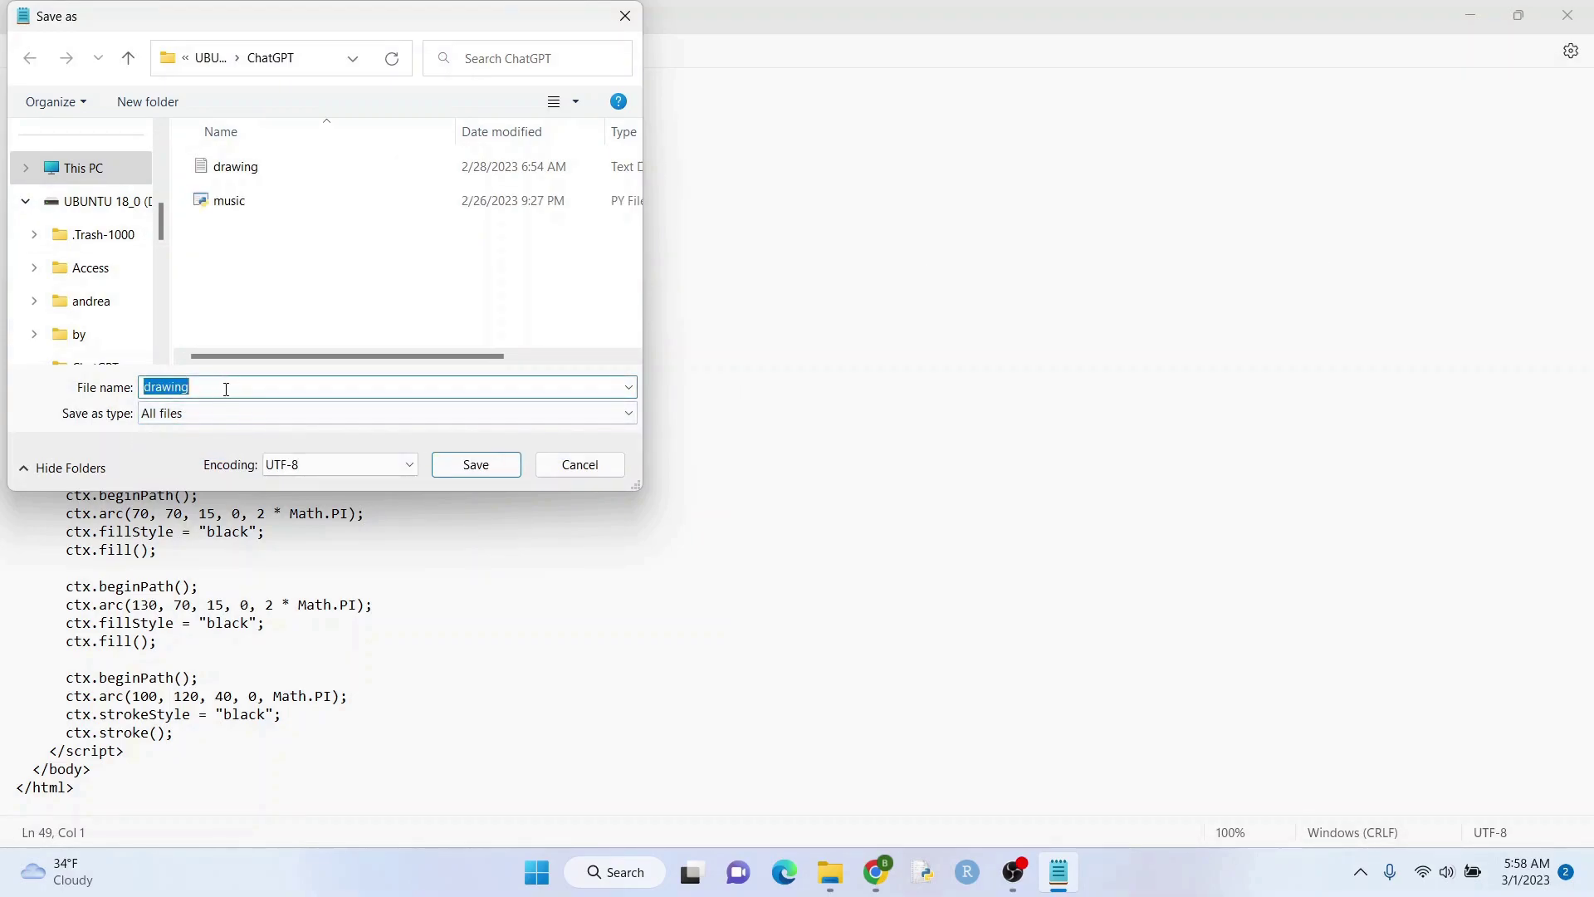
click(228, 386)
text(.)
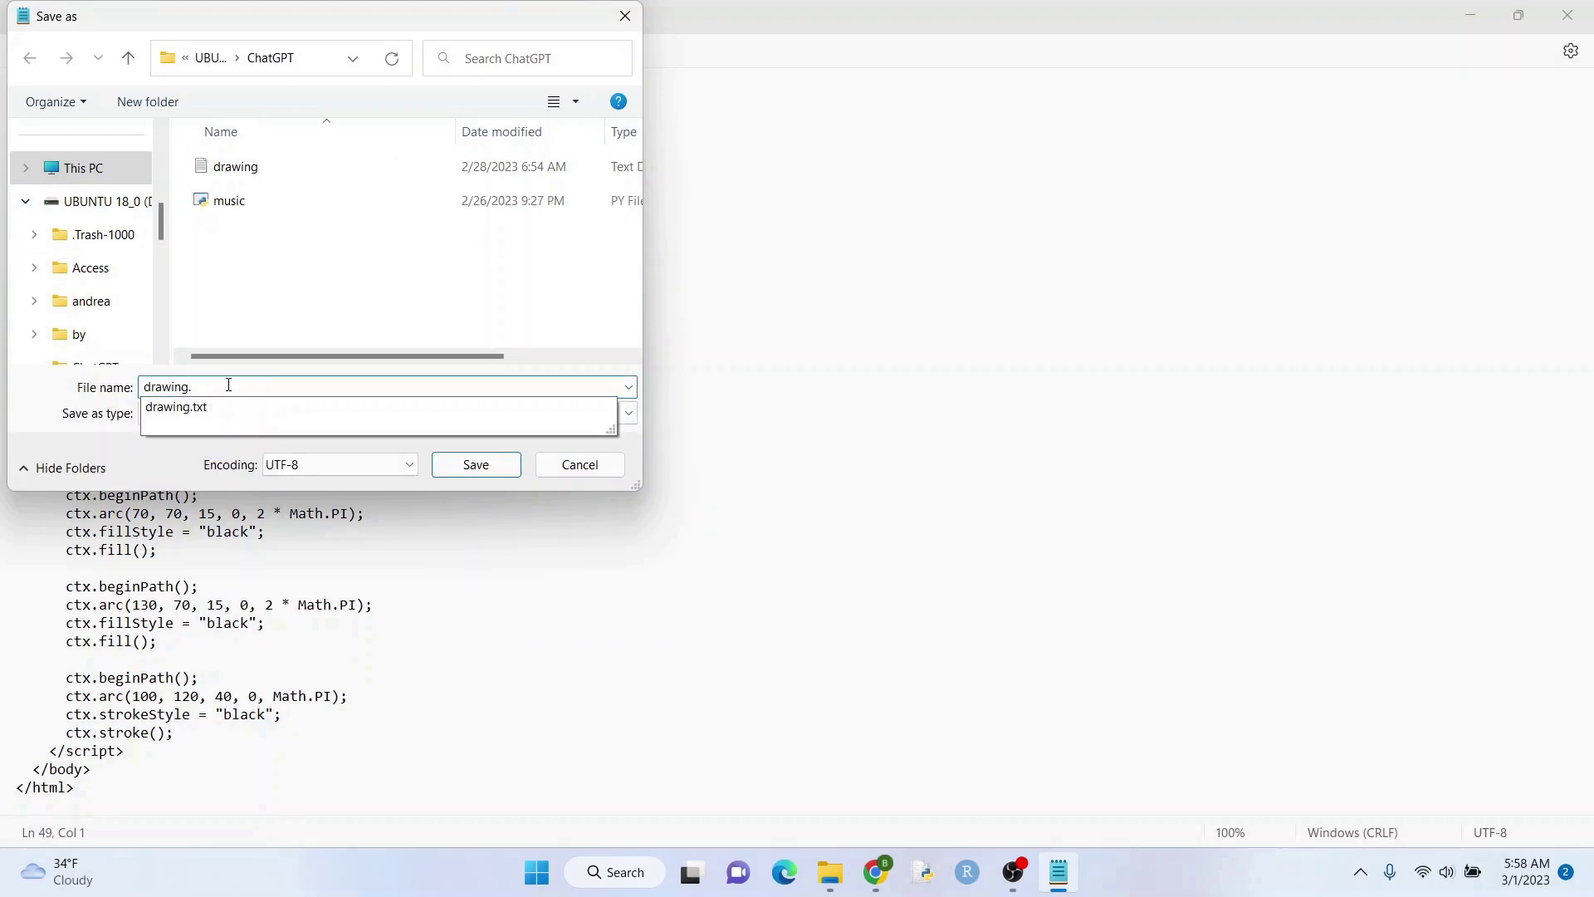
text(html)
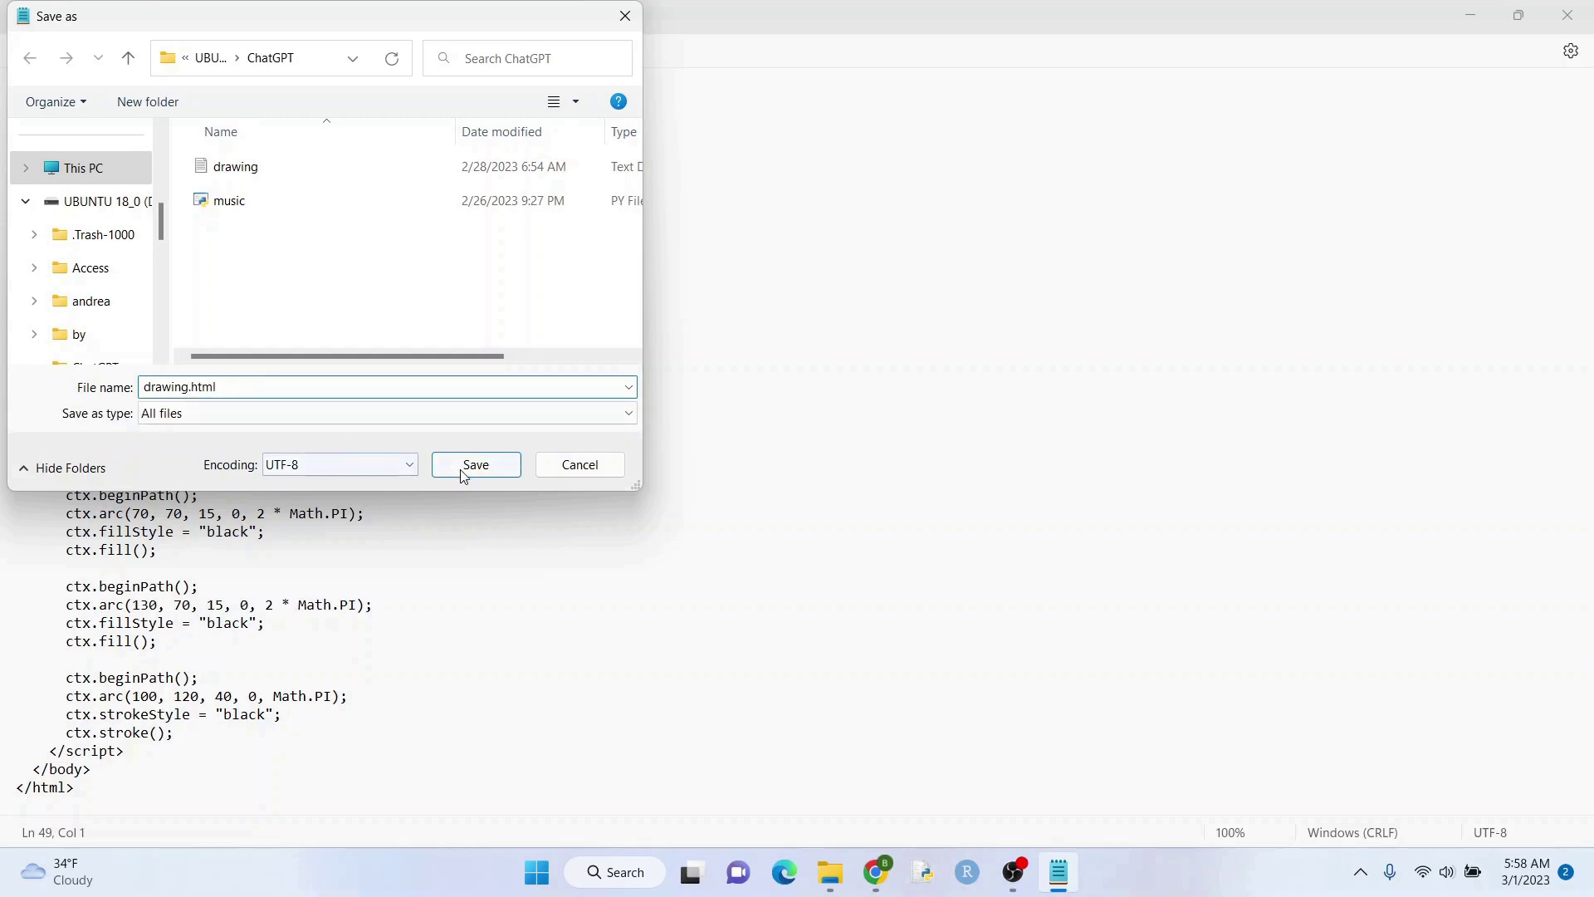
click(467, 471)
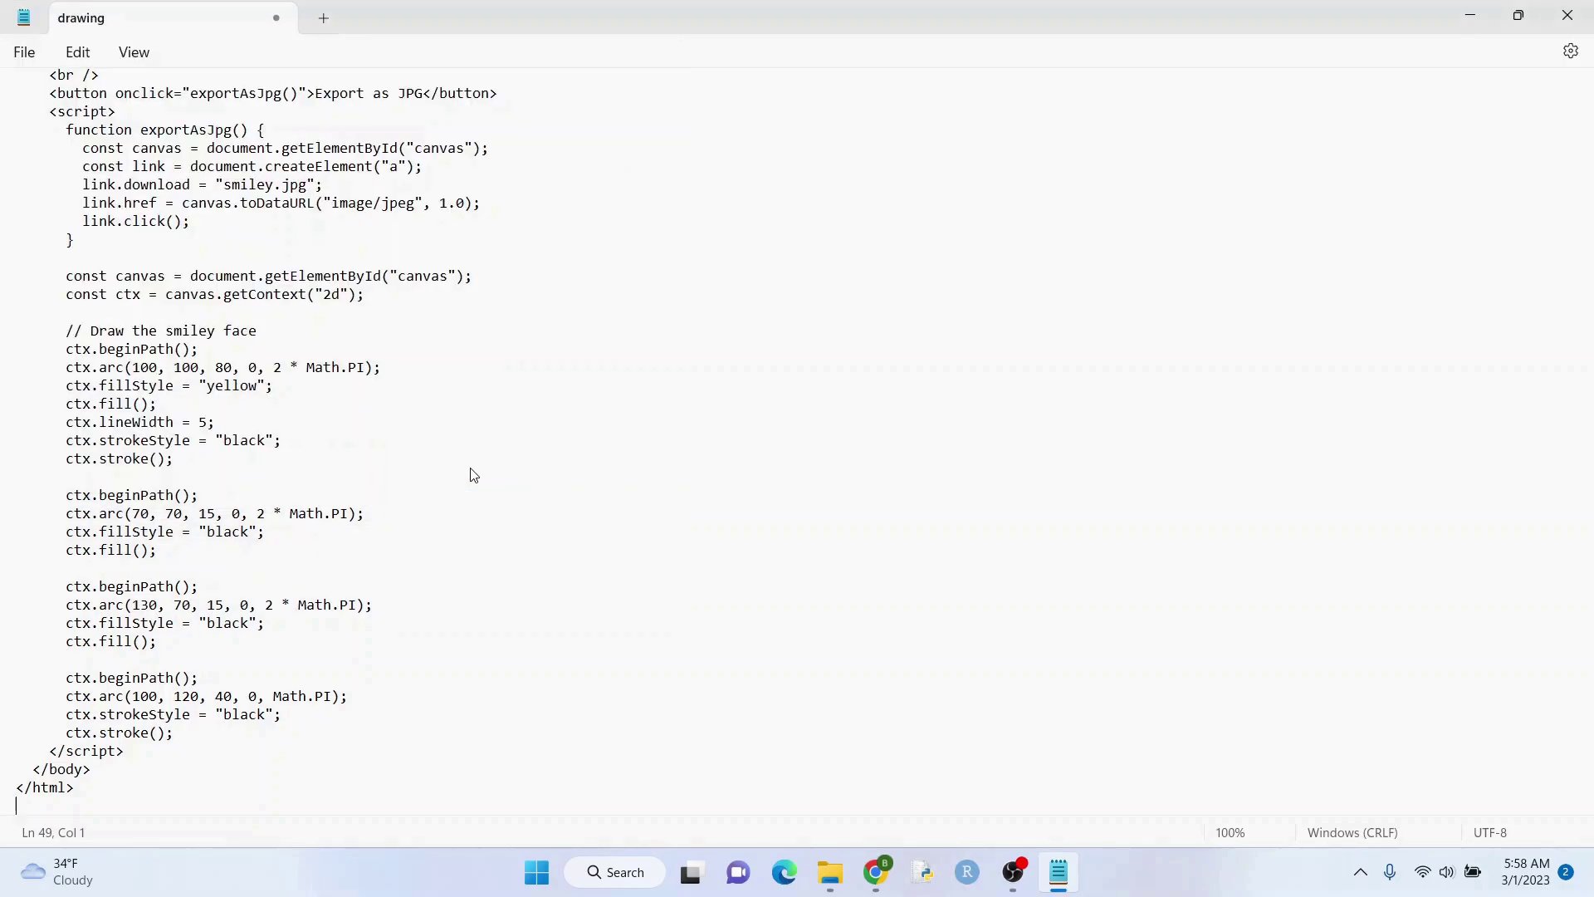
click(830, 873)
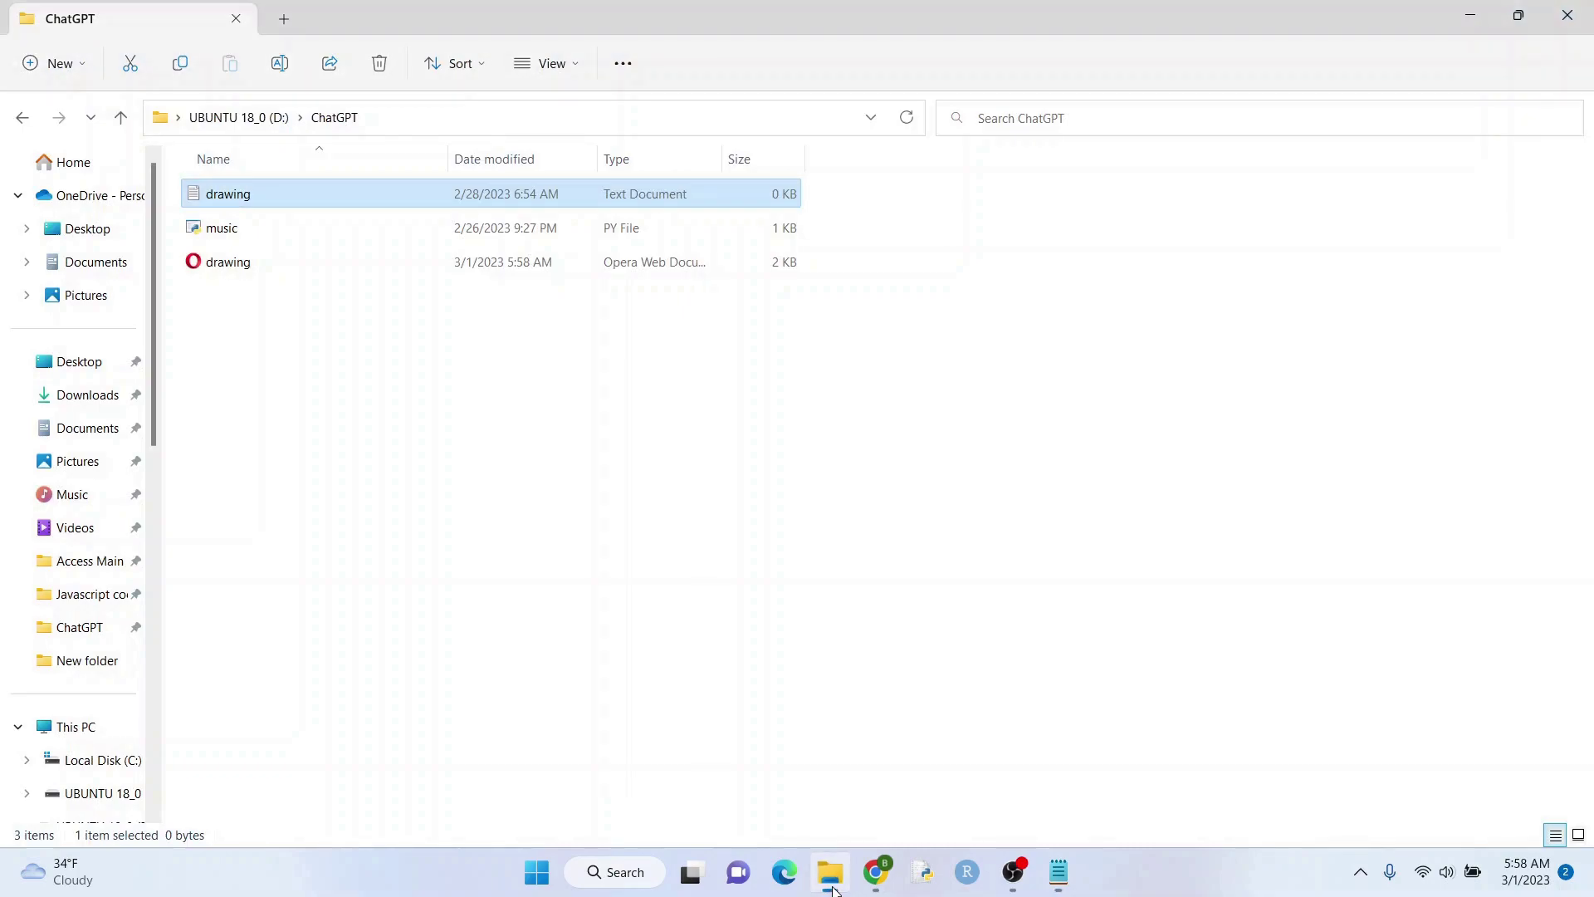
View drawing.html in Opera, export the smiley as JPG, and open smiley.jpg
double_click(228, 265)
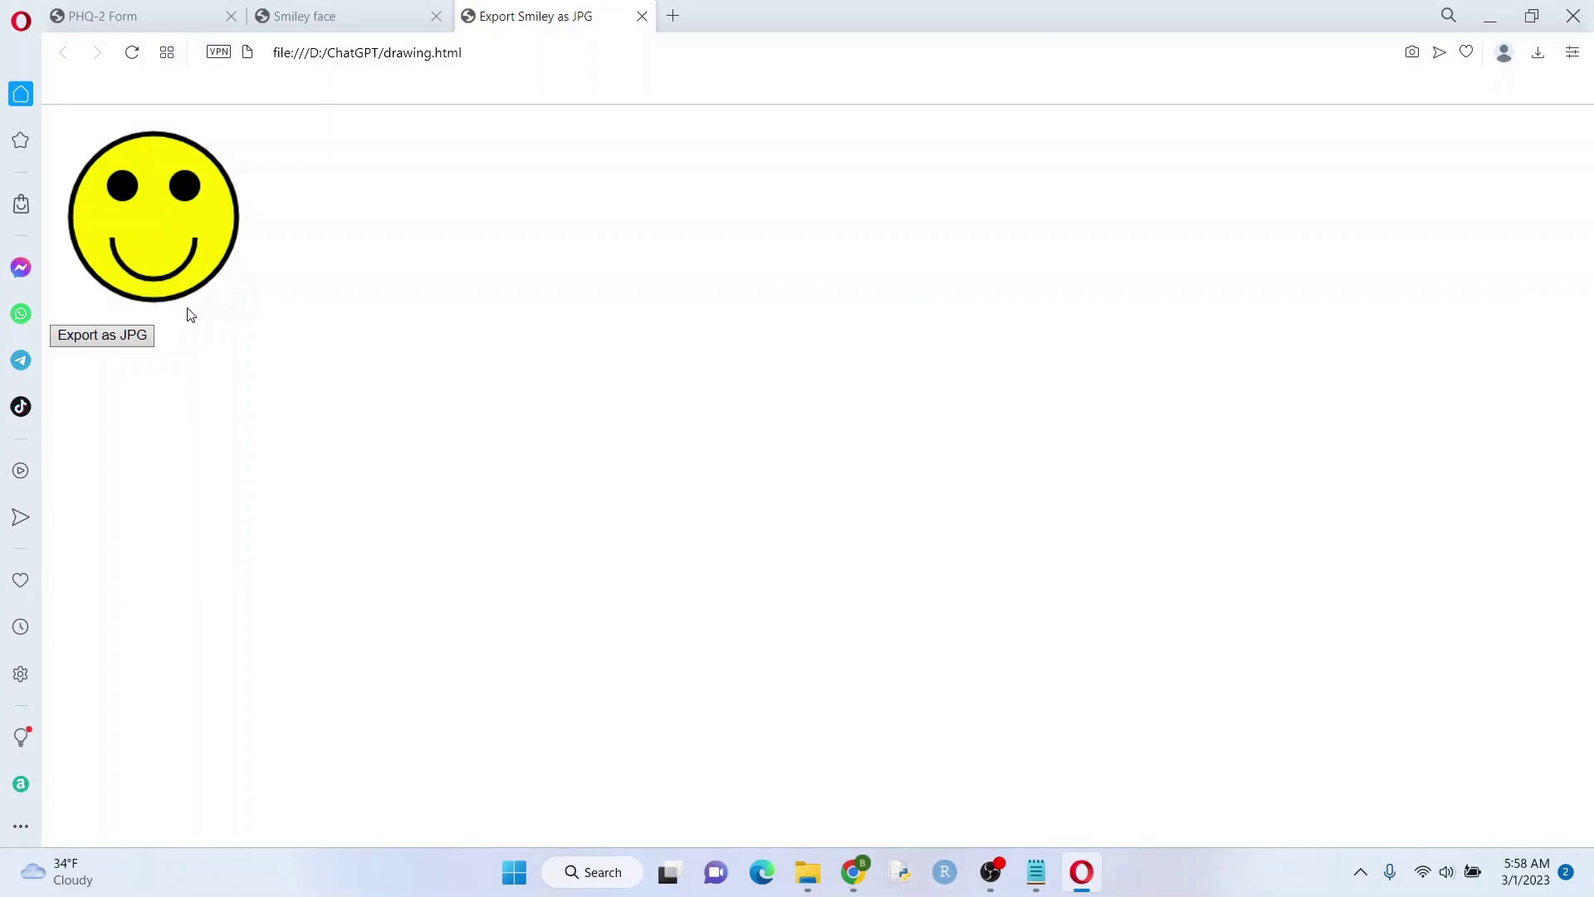
click(119, 337)
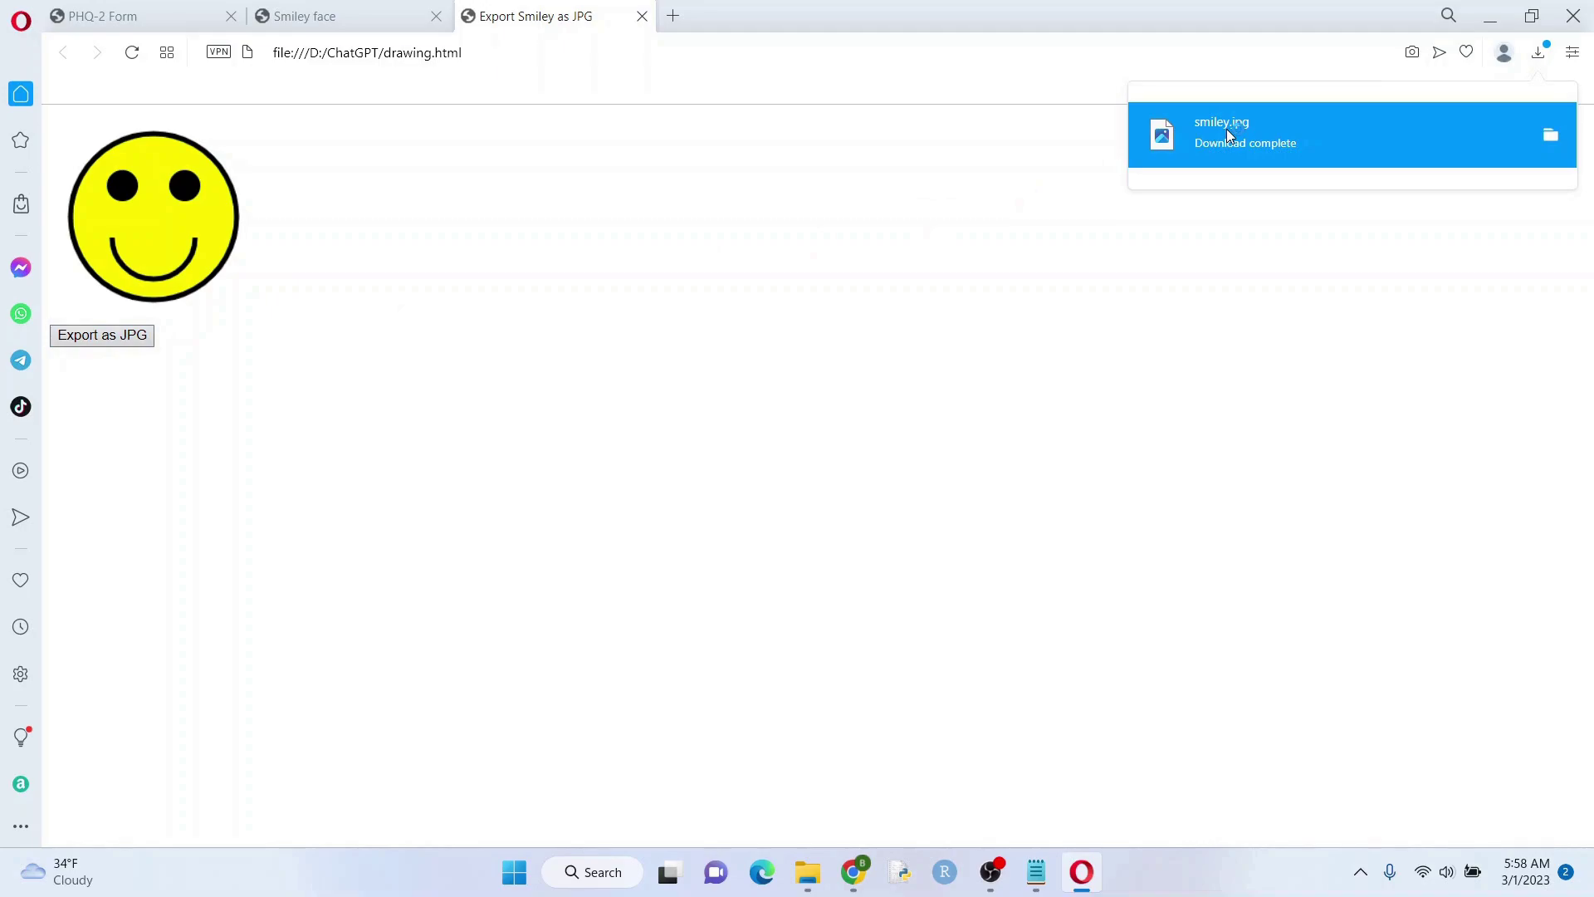
click(1227, 129)
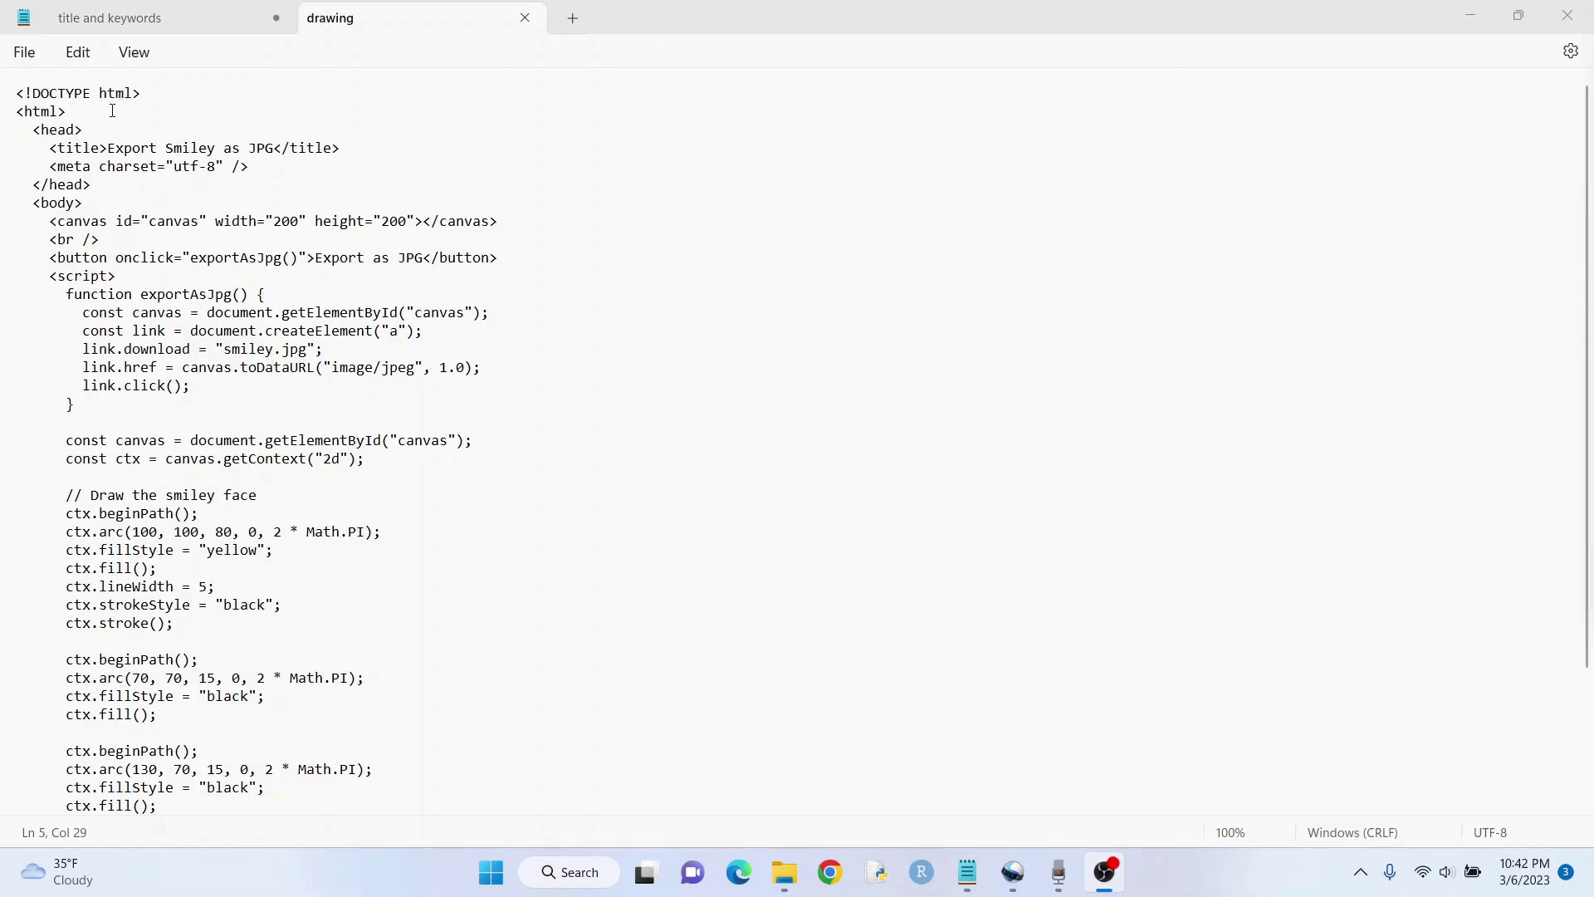
drag(43, 149, 363, 145)
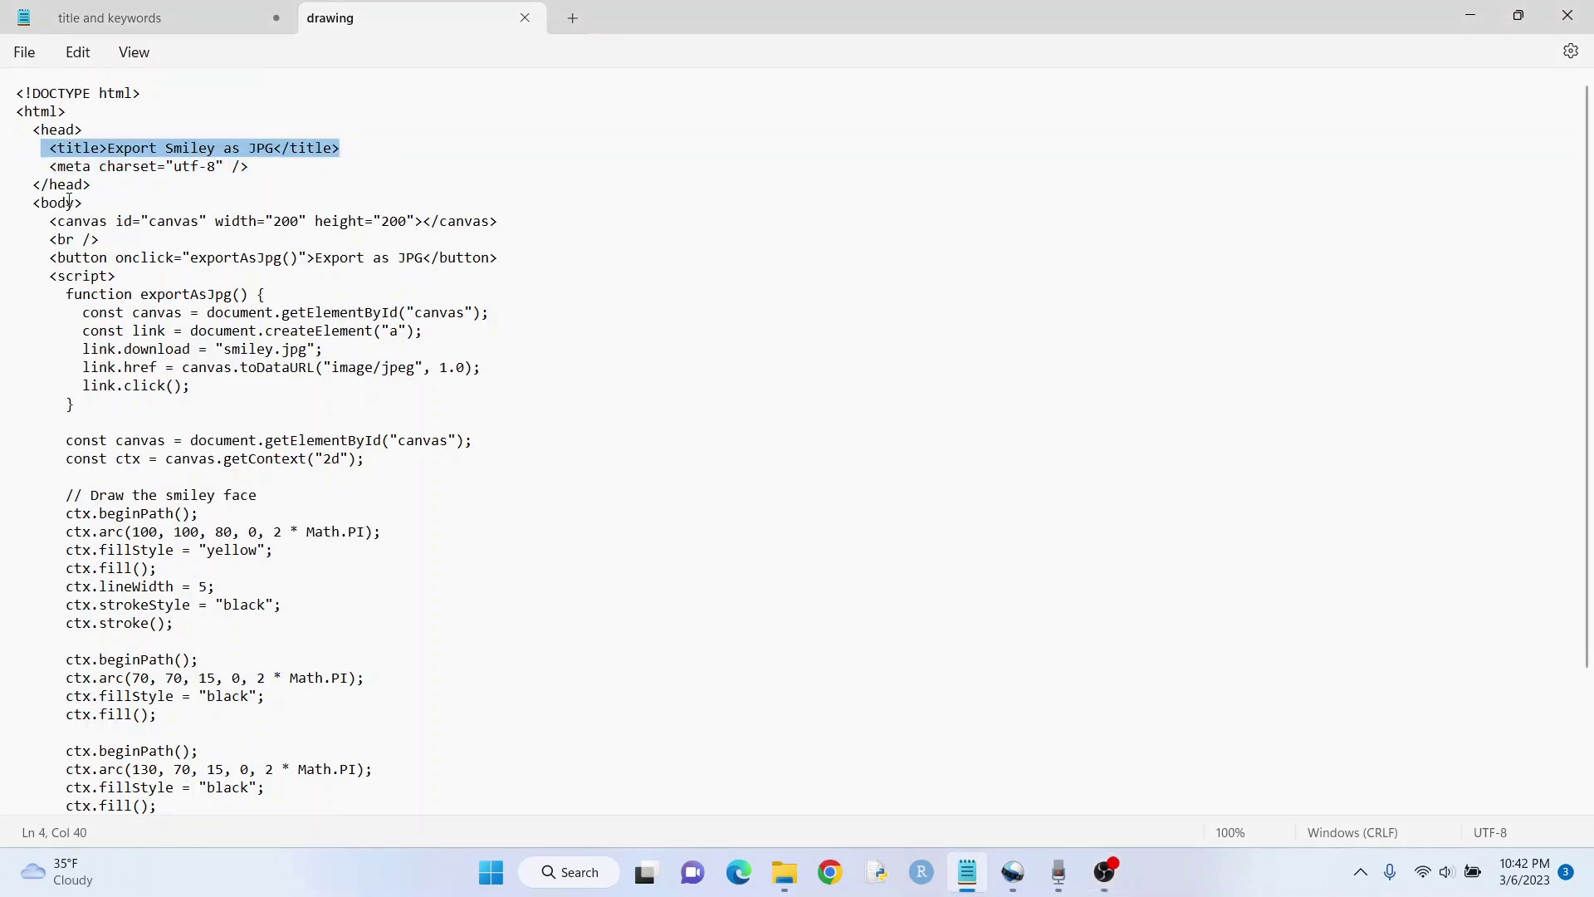
drag(33, 201, 526, 257)
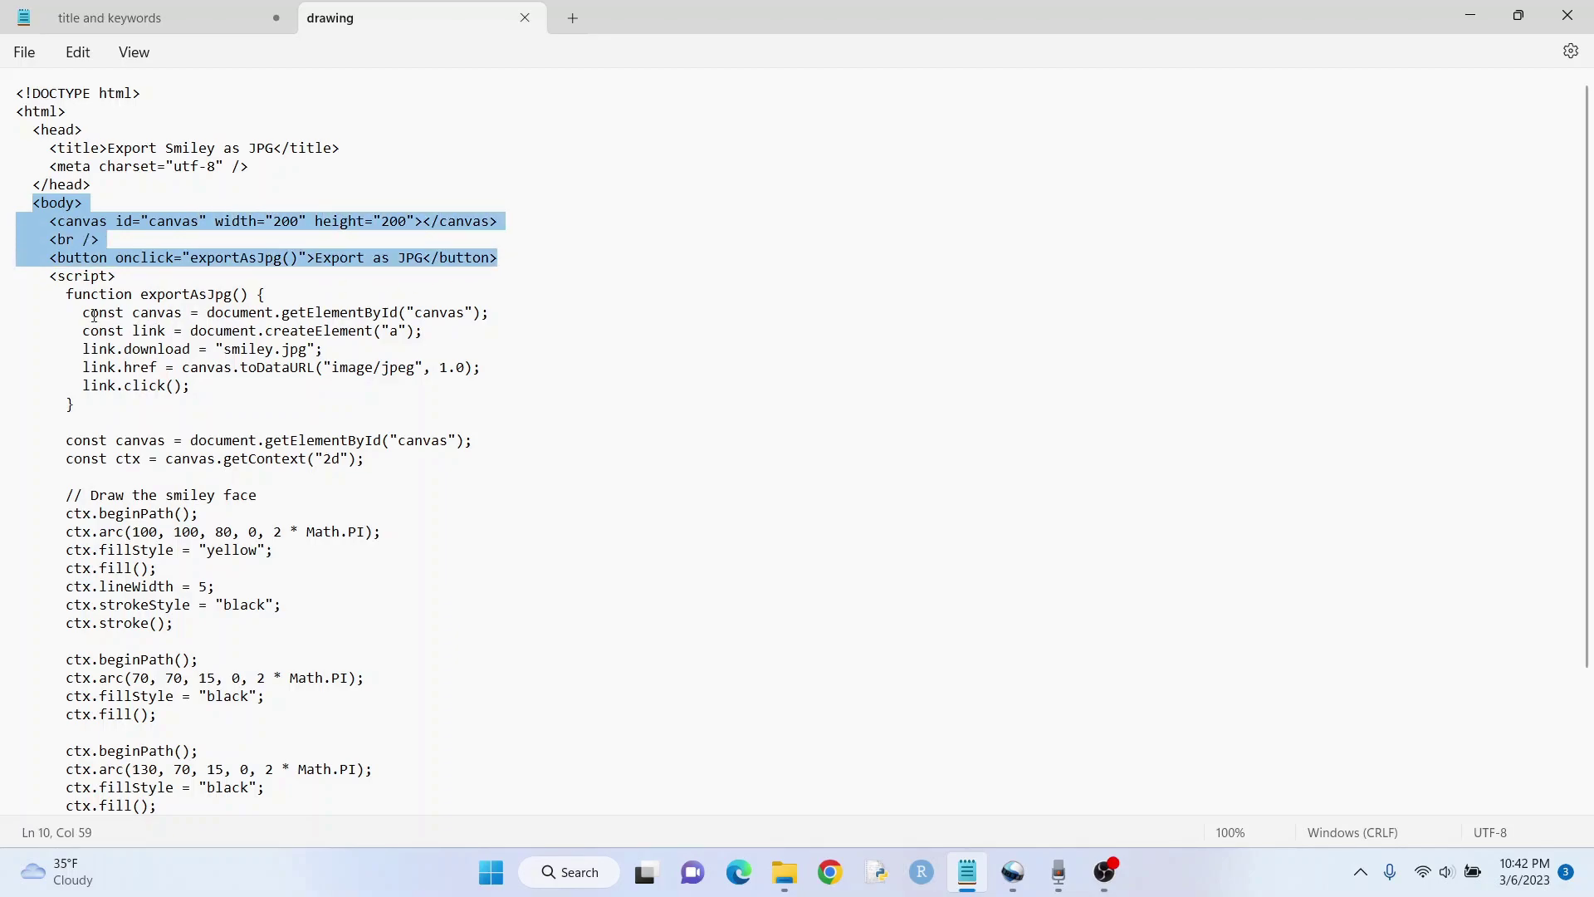
mouse_move(50, 276)
mouse_down()
mouse_move(128, 276)
mouse_move(147, 401)
mouse_up()
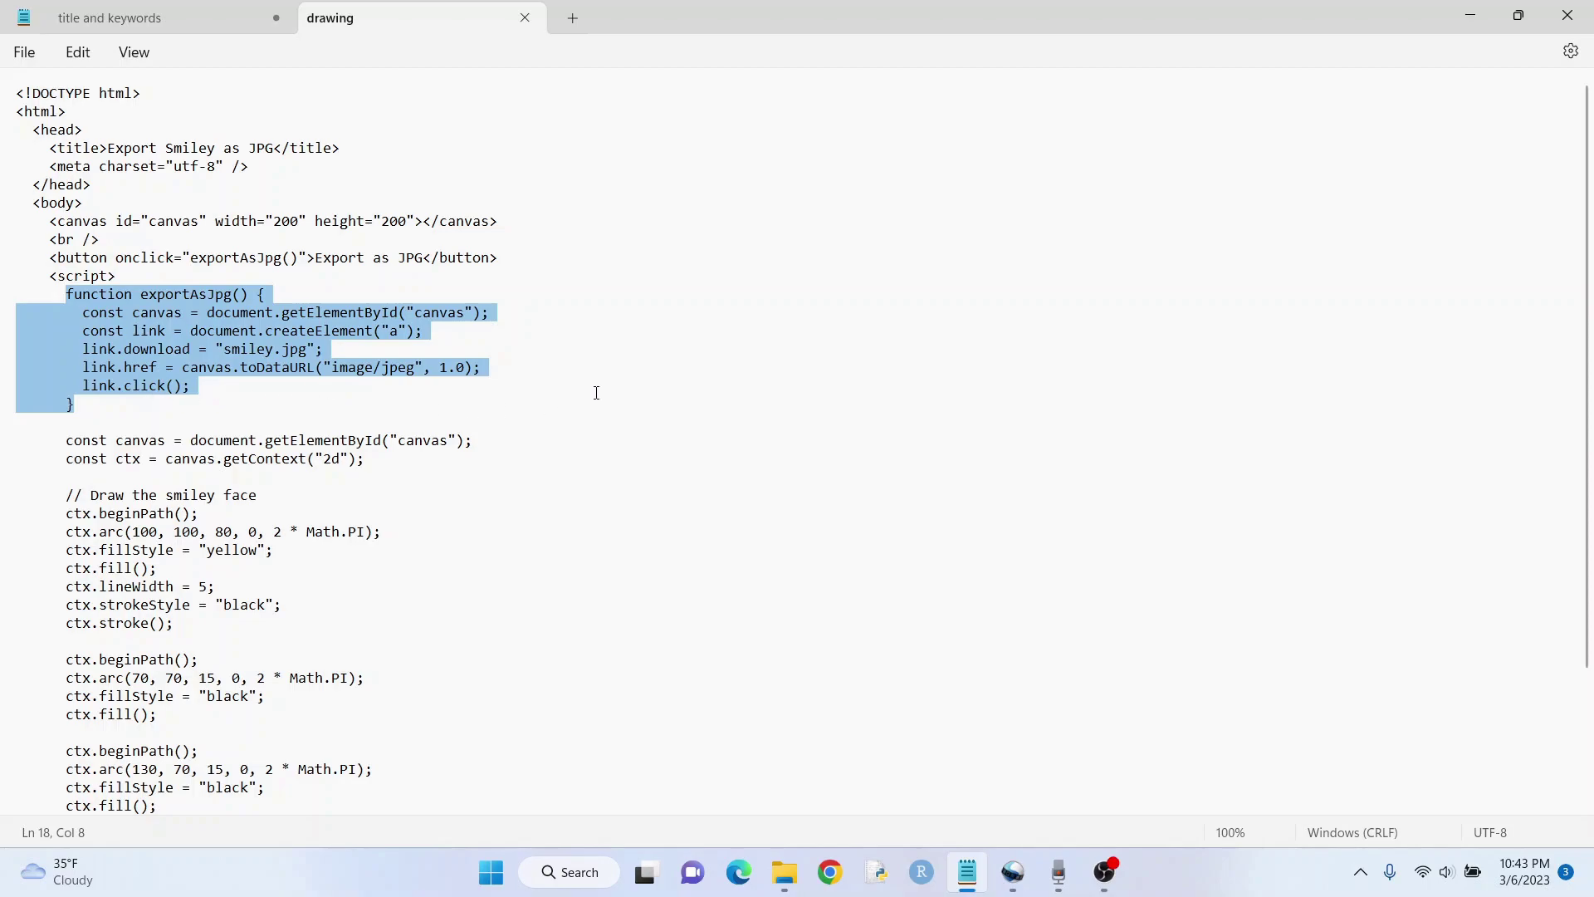
scroll(519, 374, down, 1)
scroll(485, 373, down, 1)
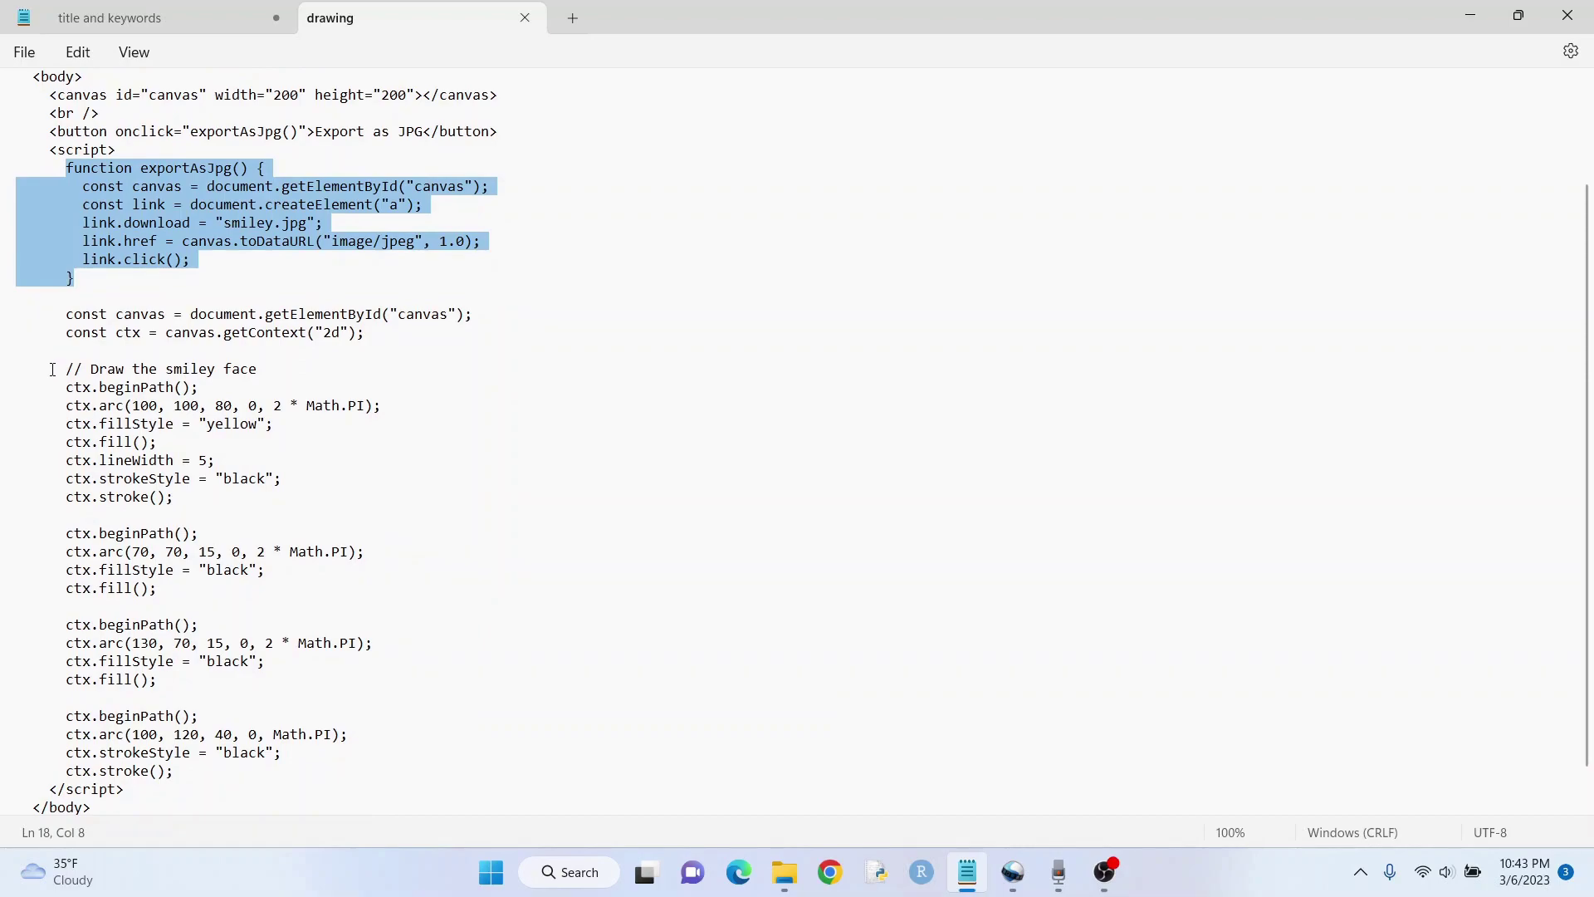
mouse_move(51, 369)
mouse_down()
mouse_move(259, 639)
mouse_move(326, 767)
mouse_up()
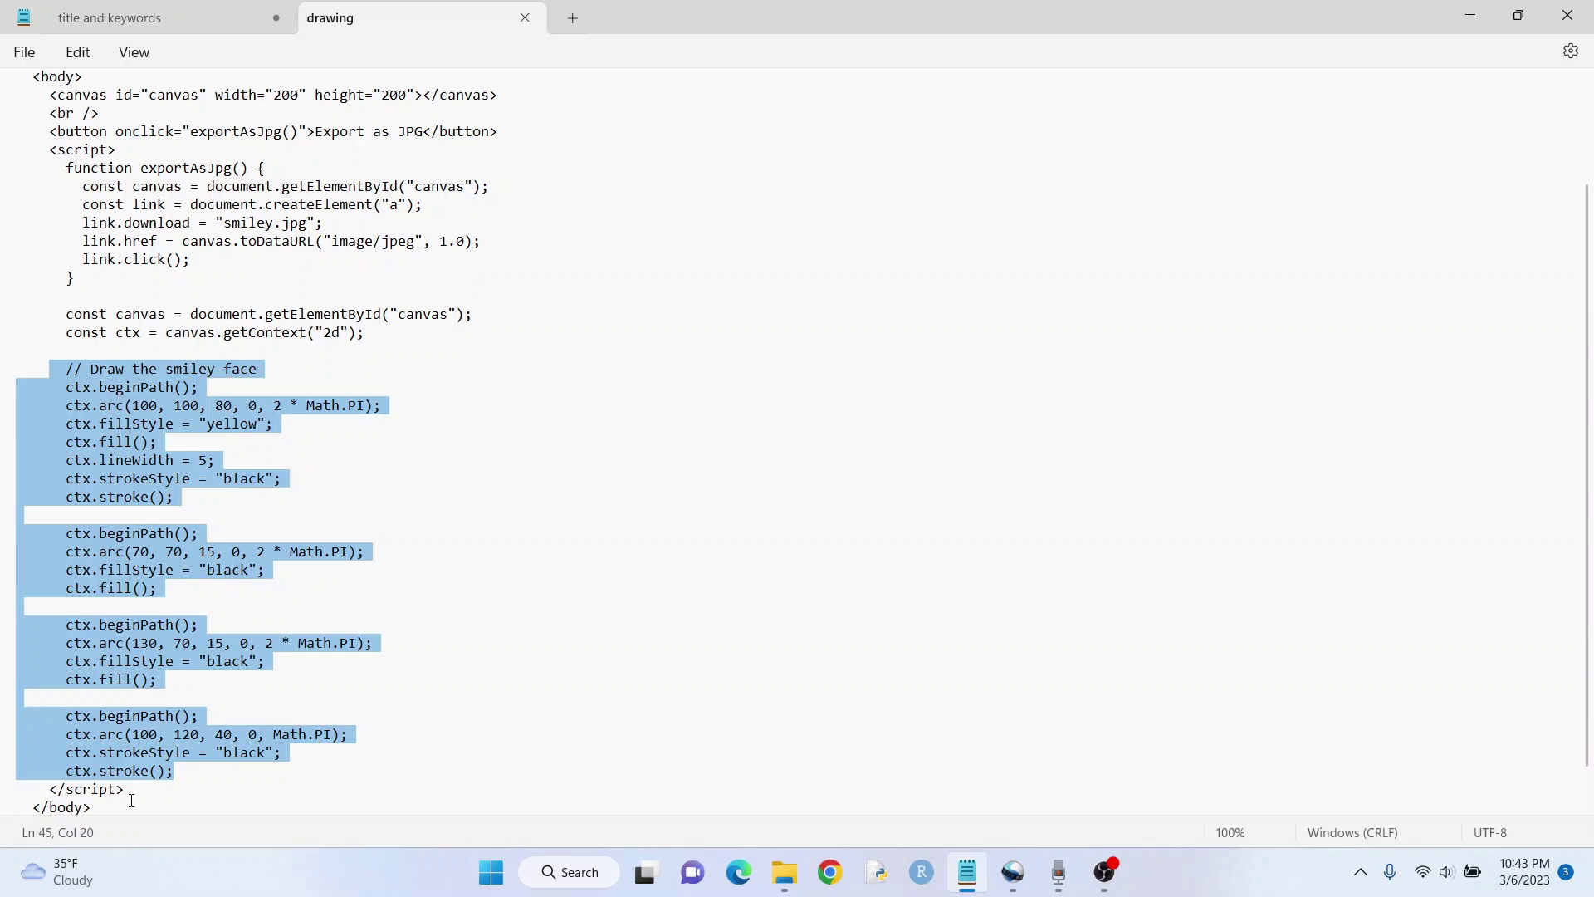
drag(127, 790, 39, 790)
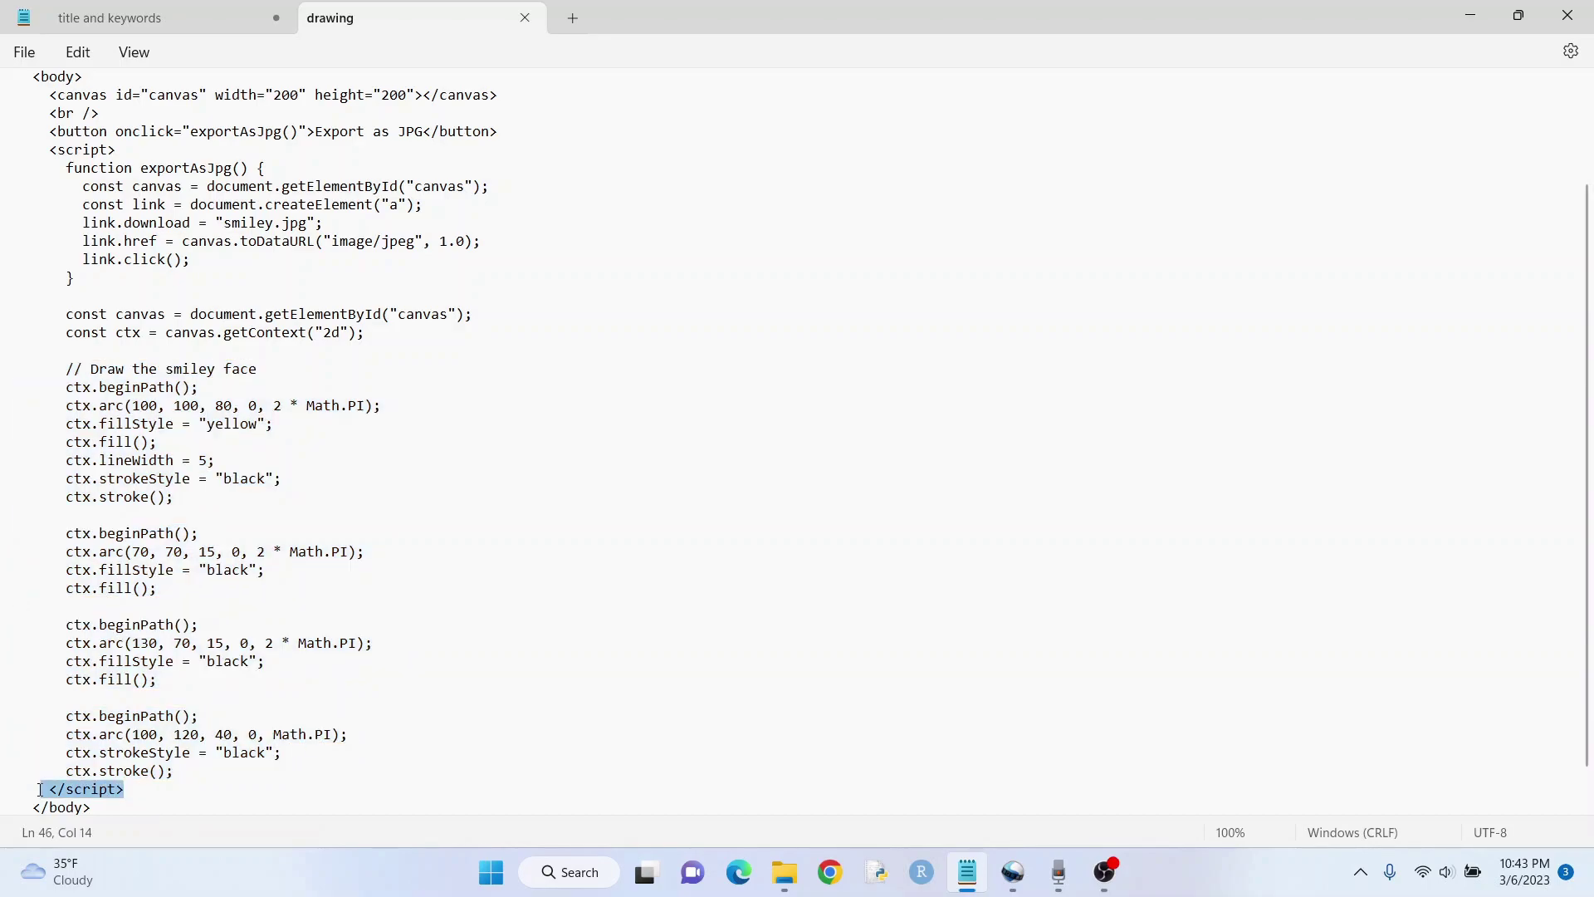
scroll(293, 783, down, 1)
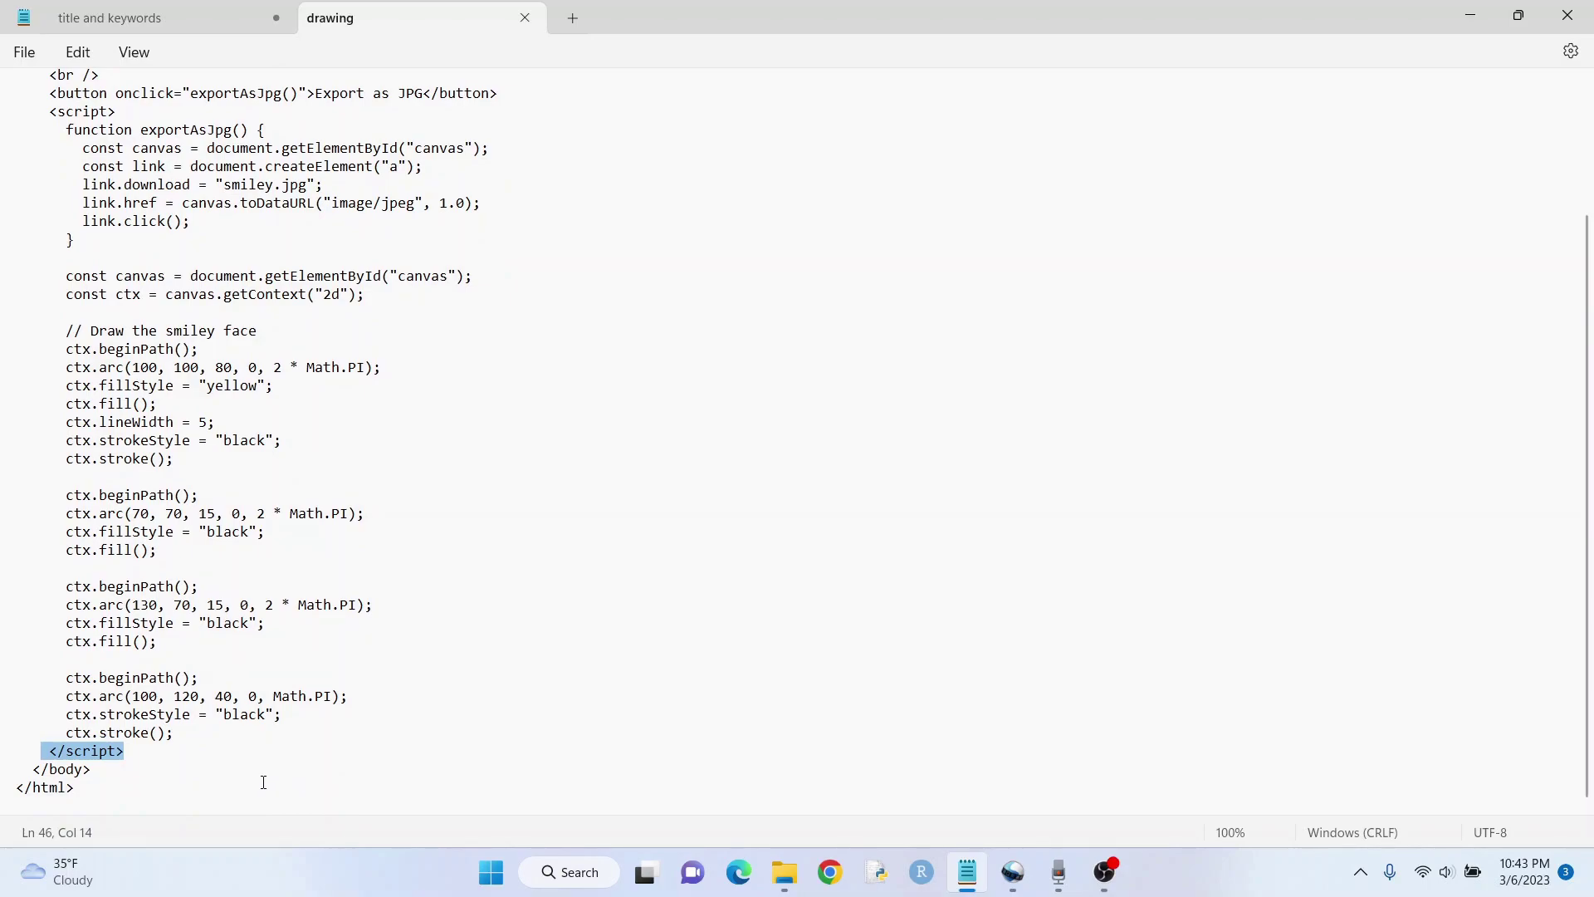
click(318, 730)
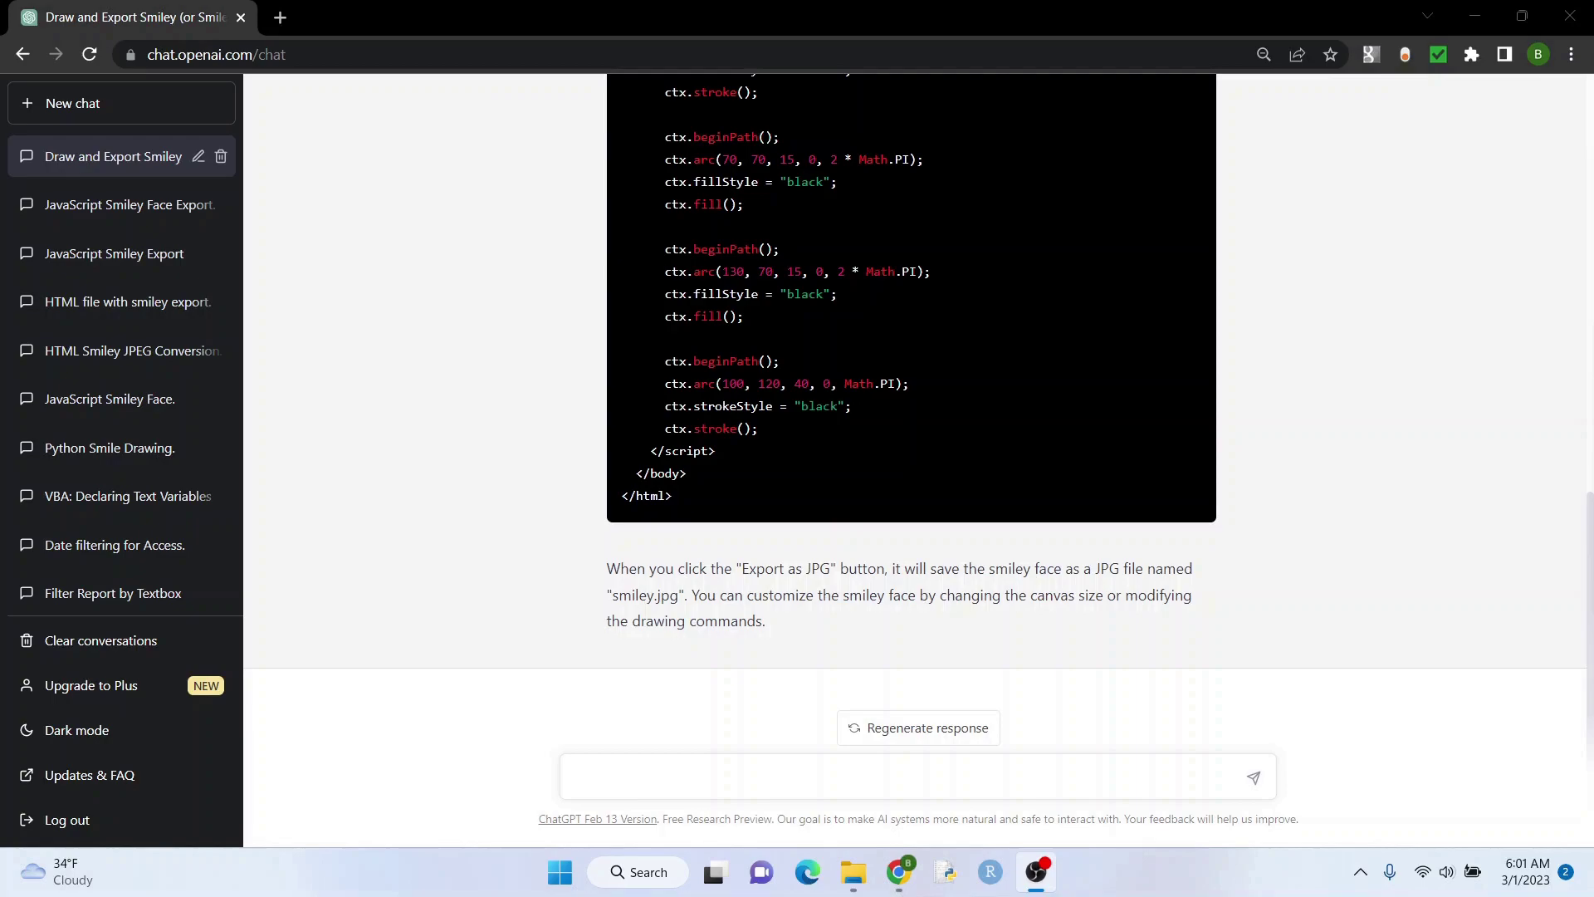
Send the television-icon canvas prompt and copy the returned HTML code
right_click(672, 770)
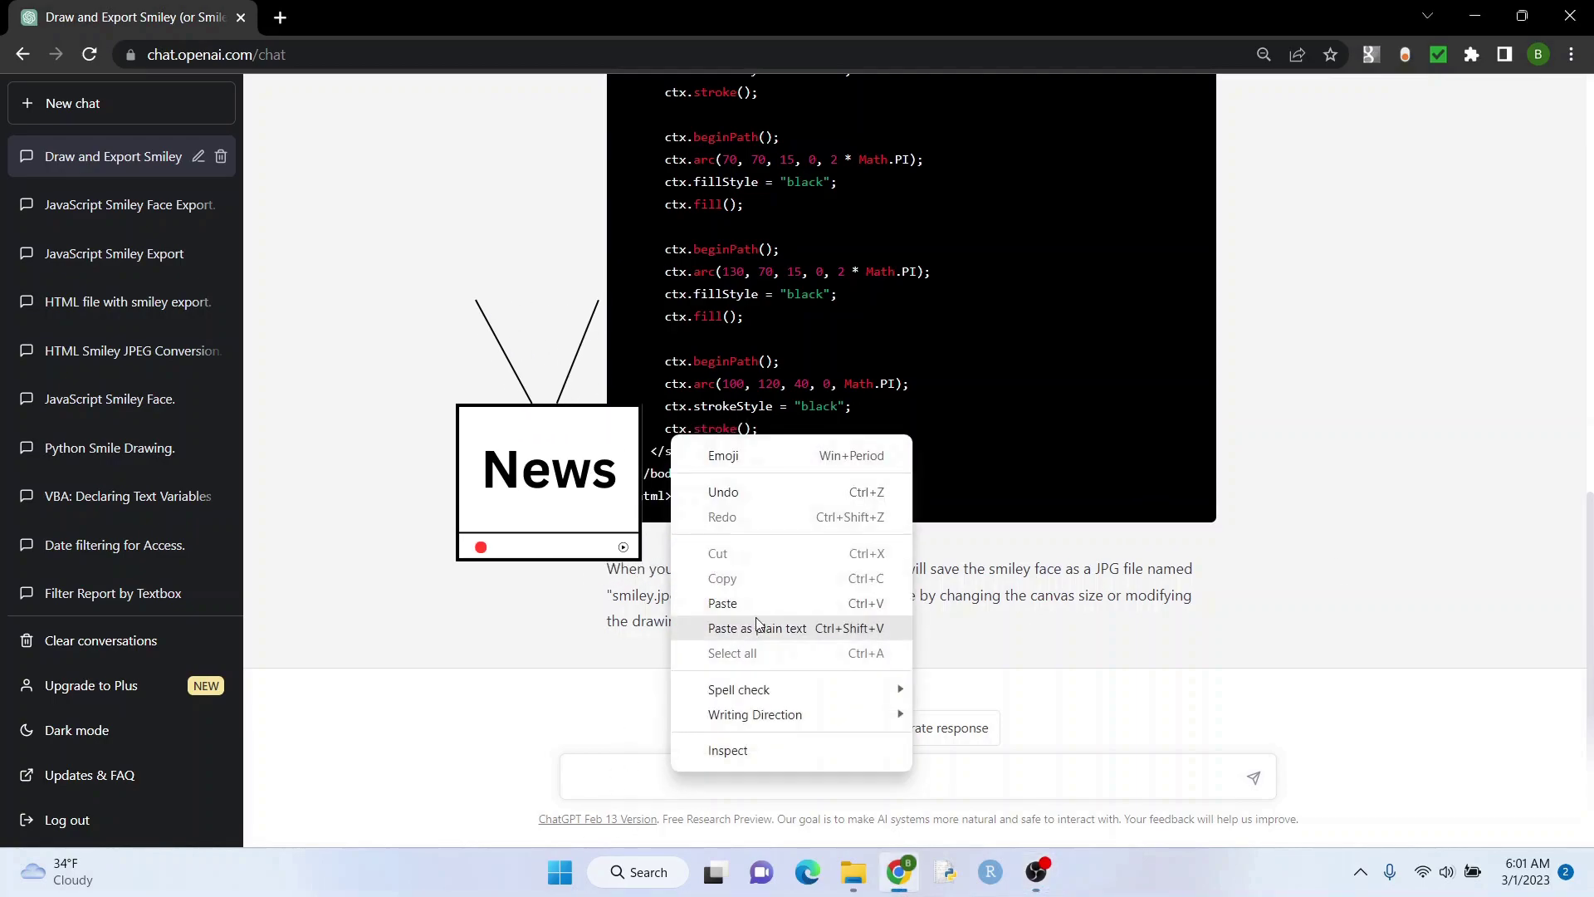
click(764, 611)
key(Return)
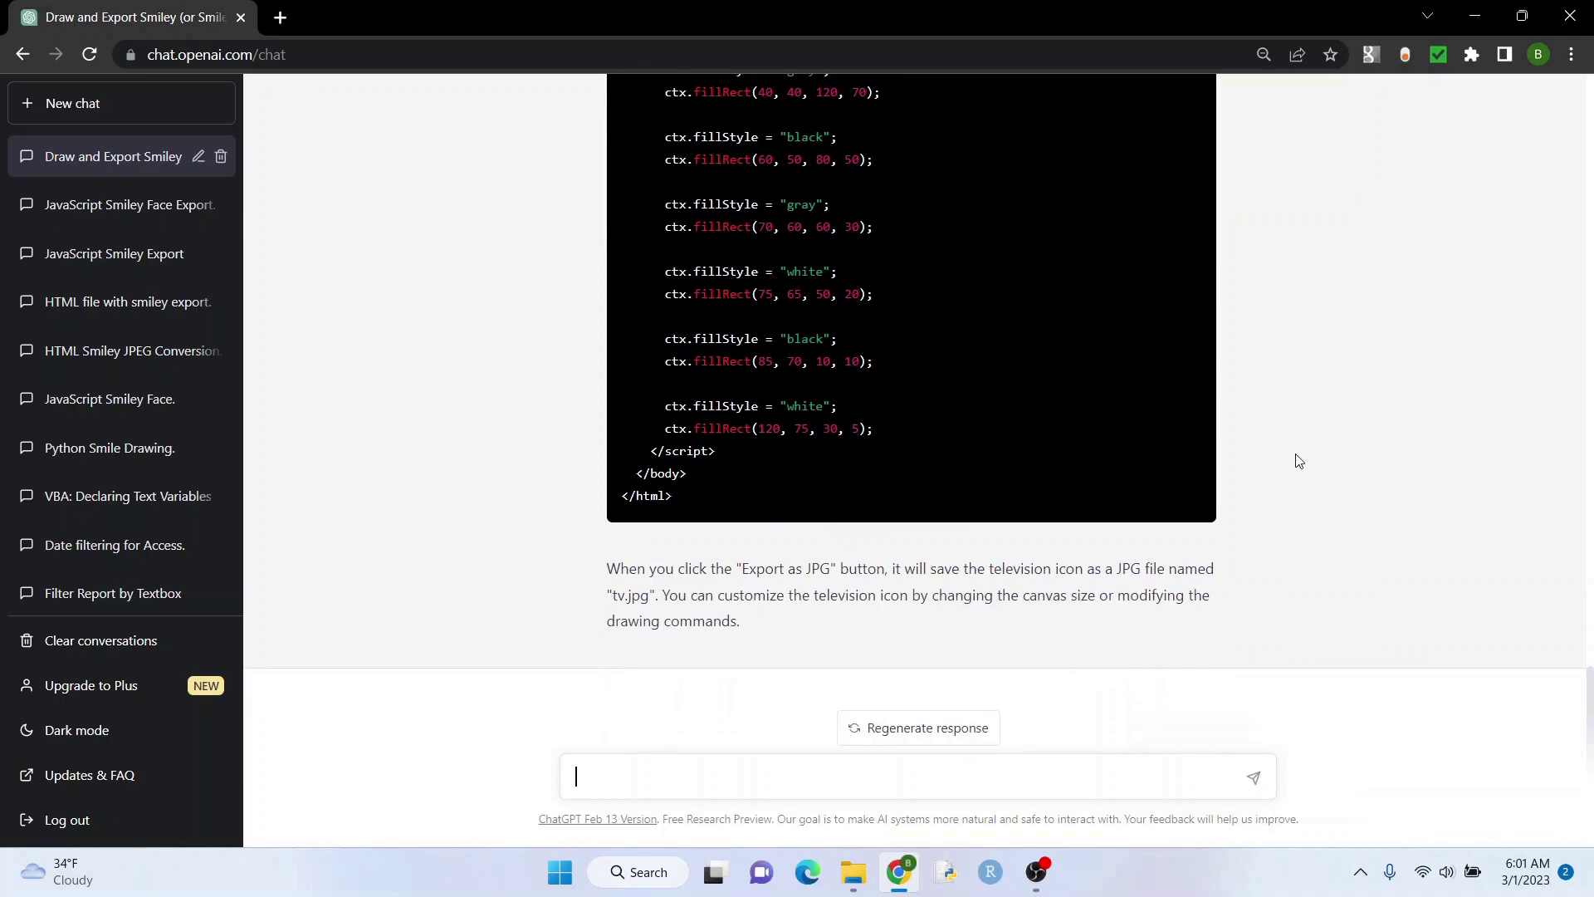
scroll(1295, 460, up, 3)
scroll(1295, 460, up, 3)
scroll(1299, 462, up, 1)
scroll(1301, 462, up, 2)
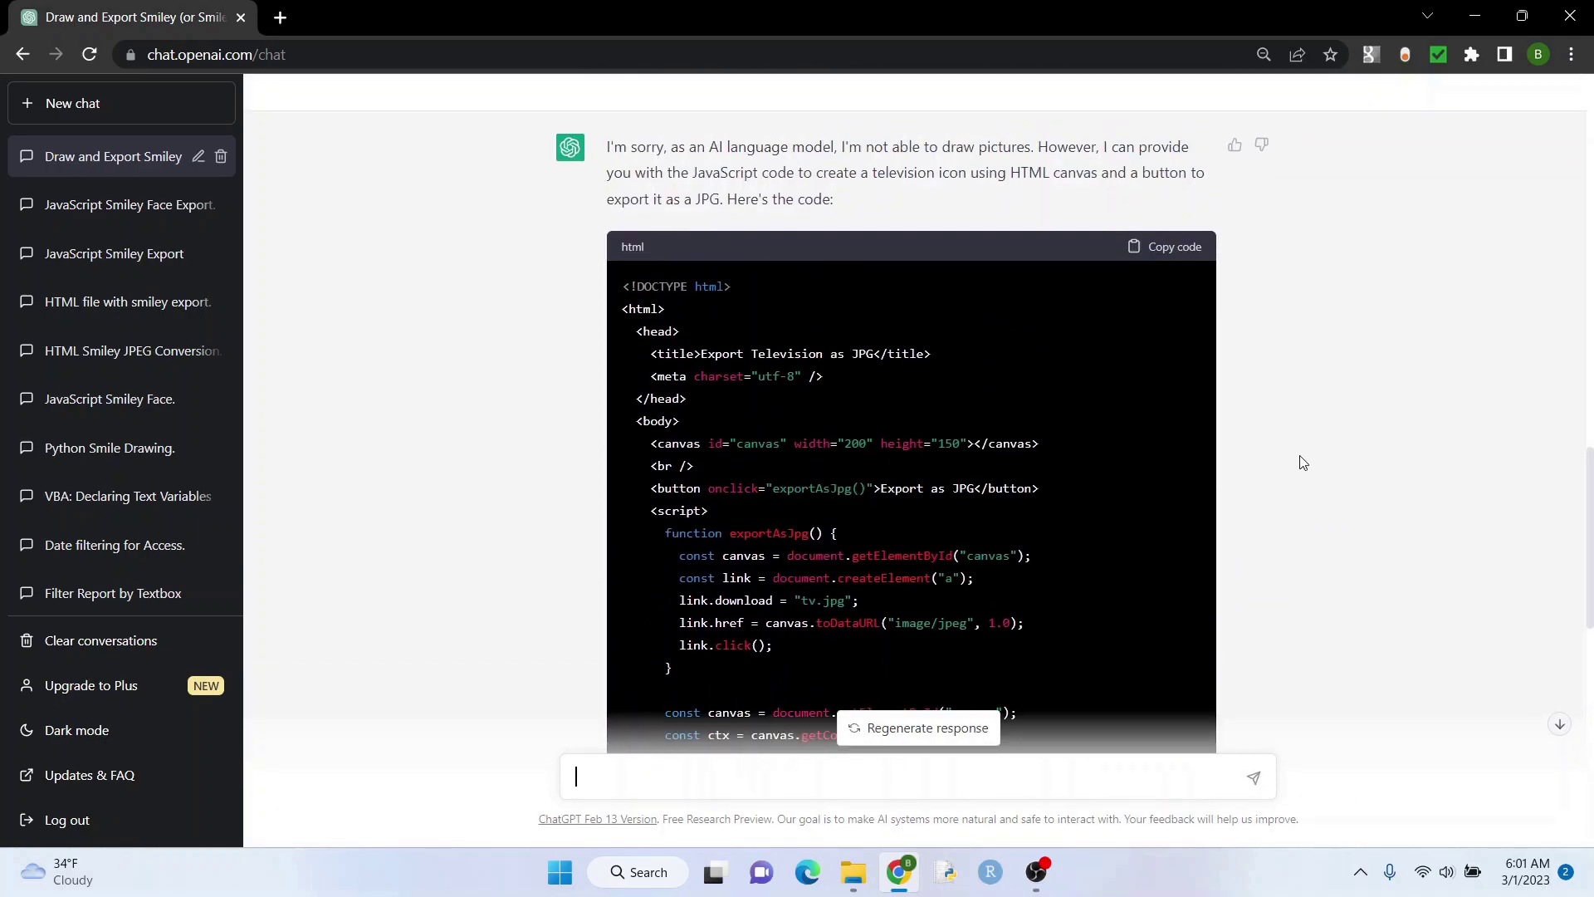
click(1170, 249)
Paste the television HTML into the empty drawing text file in a maximized Notepad
click(854, 875)
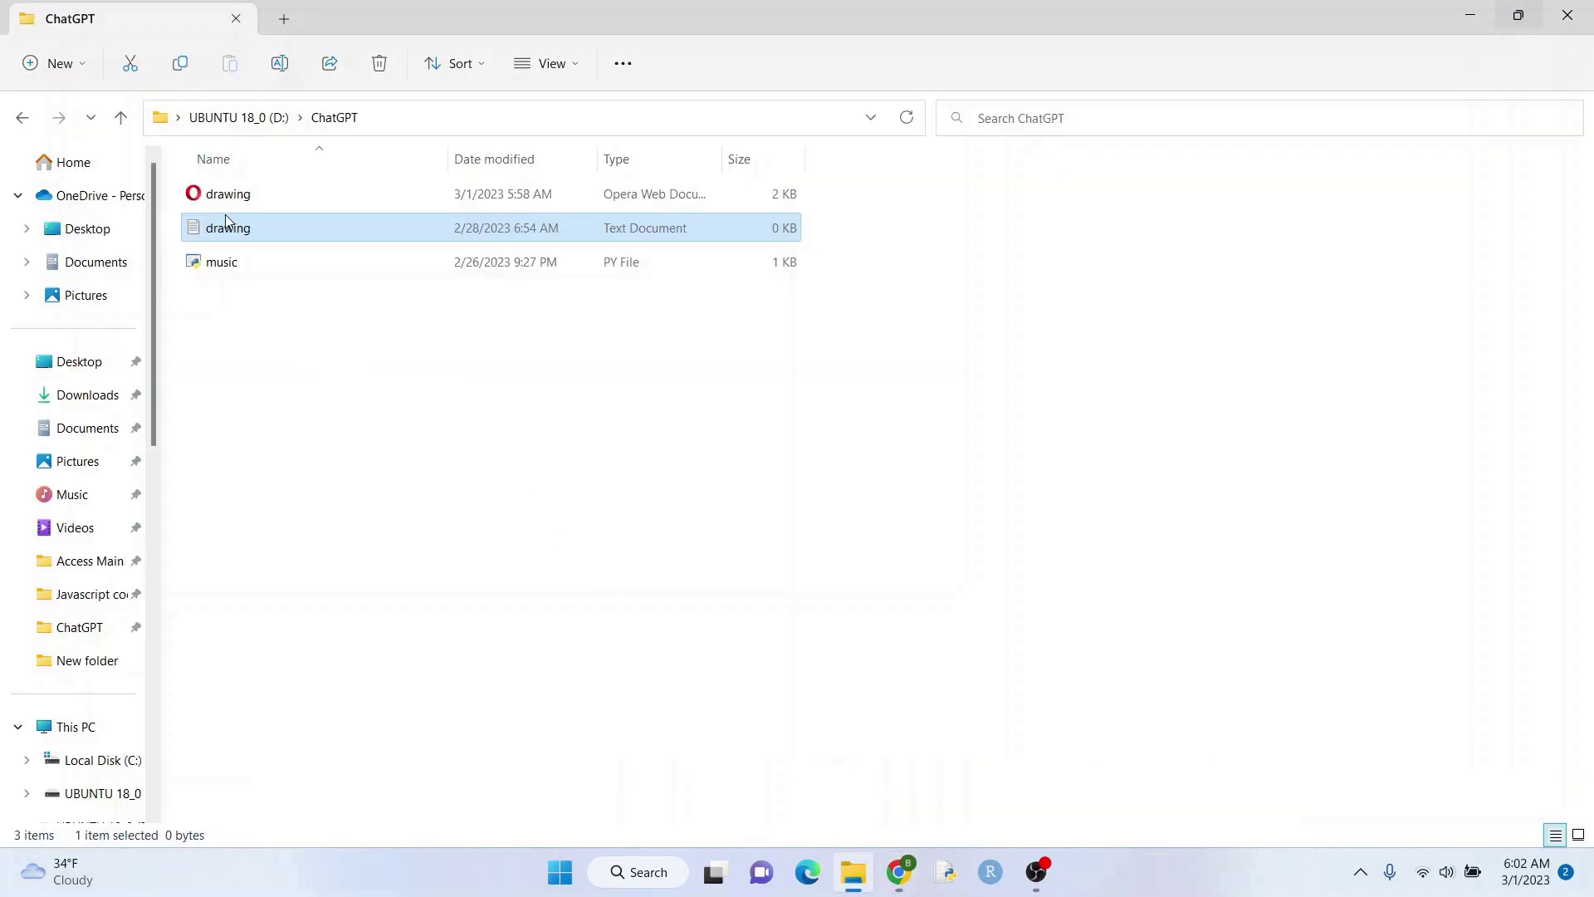
double_click(253, 229)
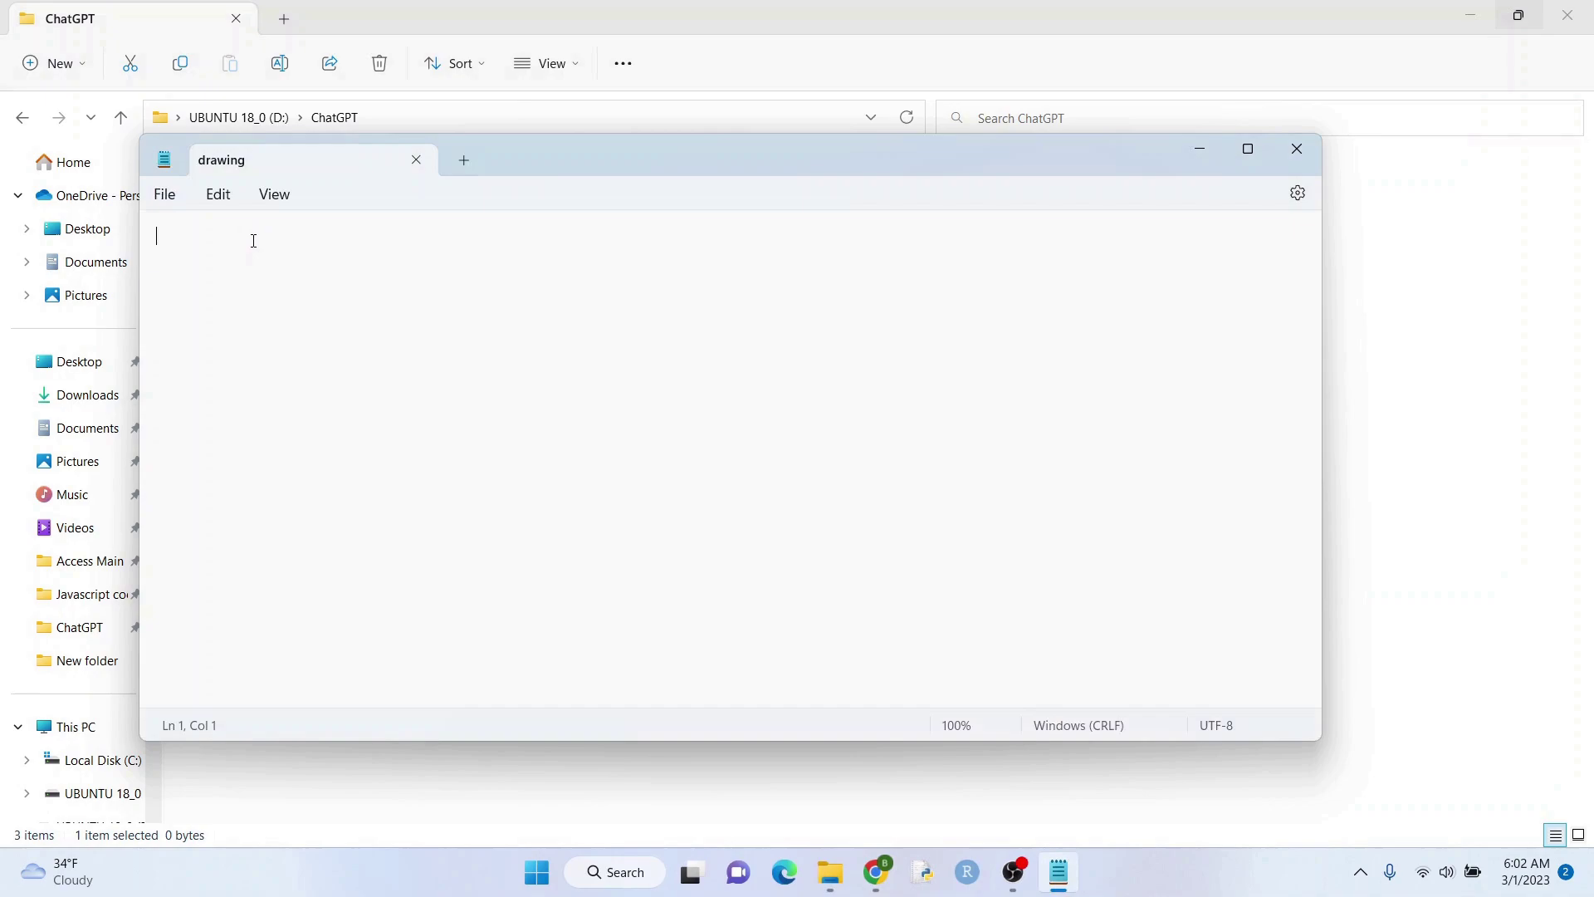
right_click(448, 237)
click(547, 395)
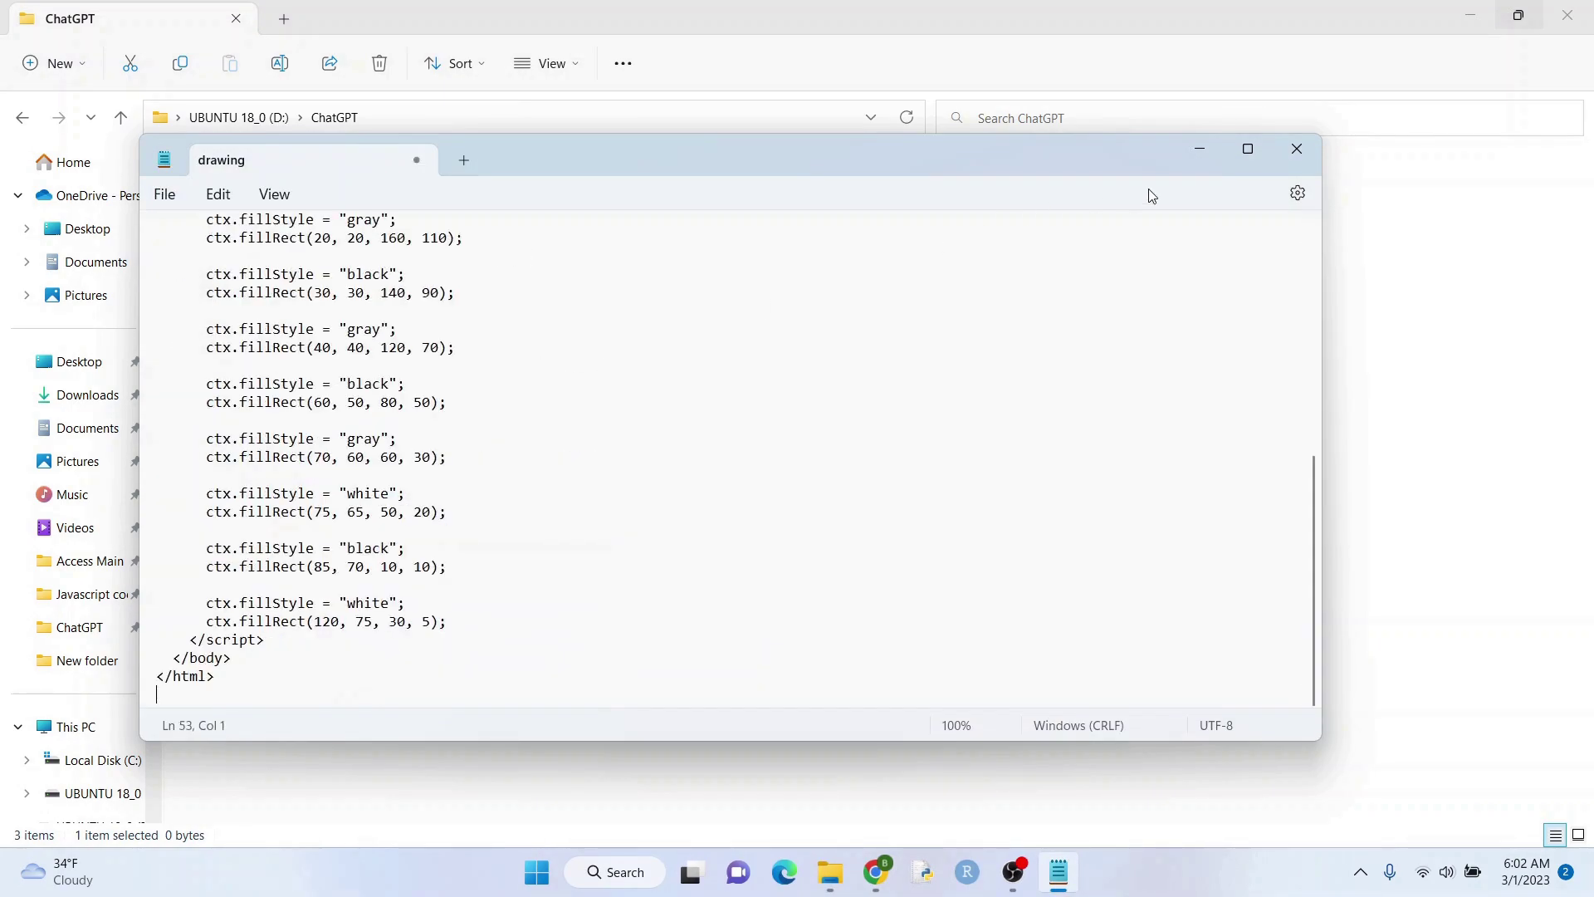
click(1249, 152)
scroll(598, 449, up, 5)
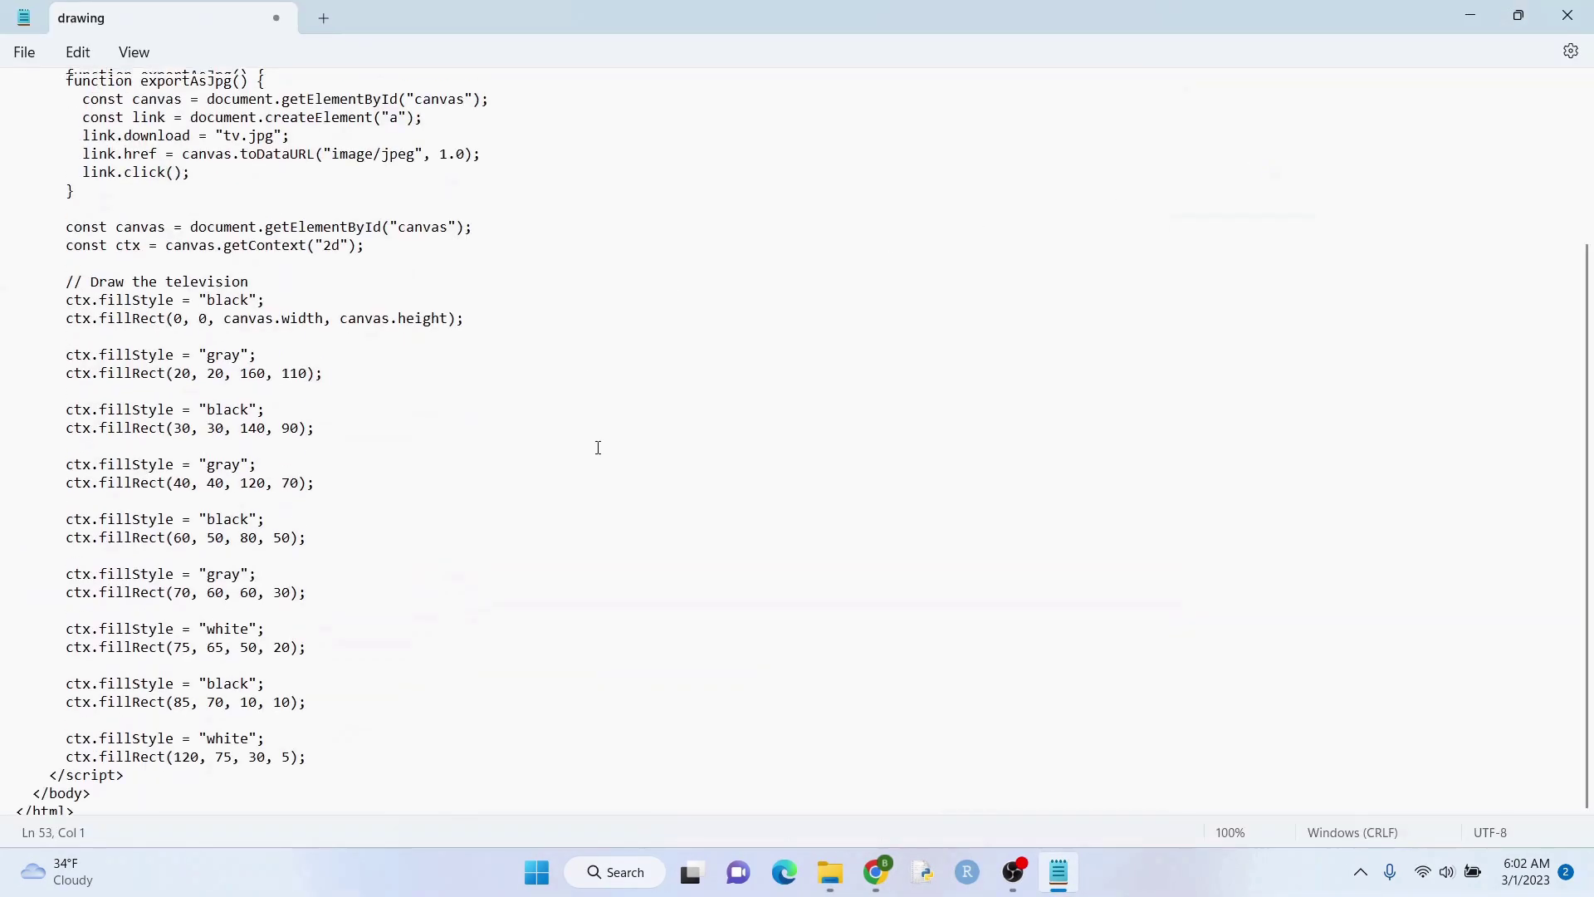
scroll(597, 449, up, 3)
Save the television code as drawing2.html with the All files type
click(26, 52)
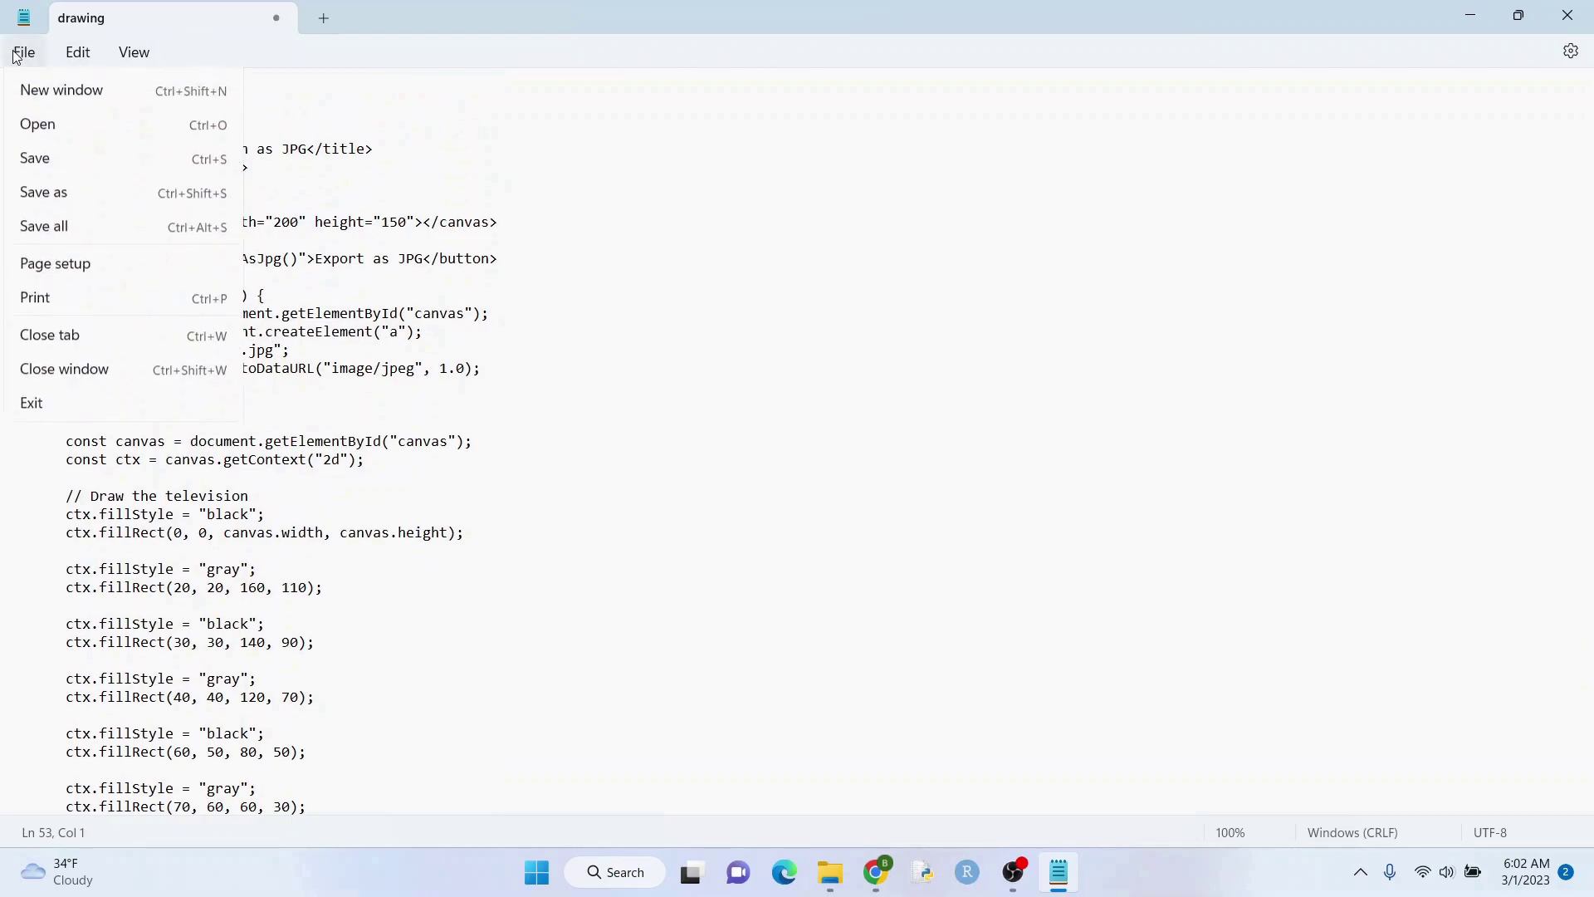
click(81, 229)
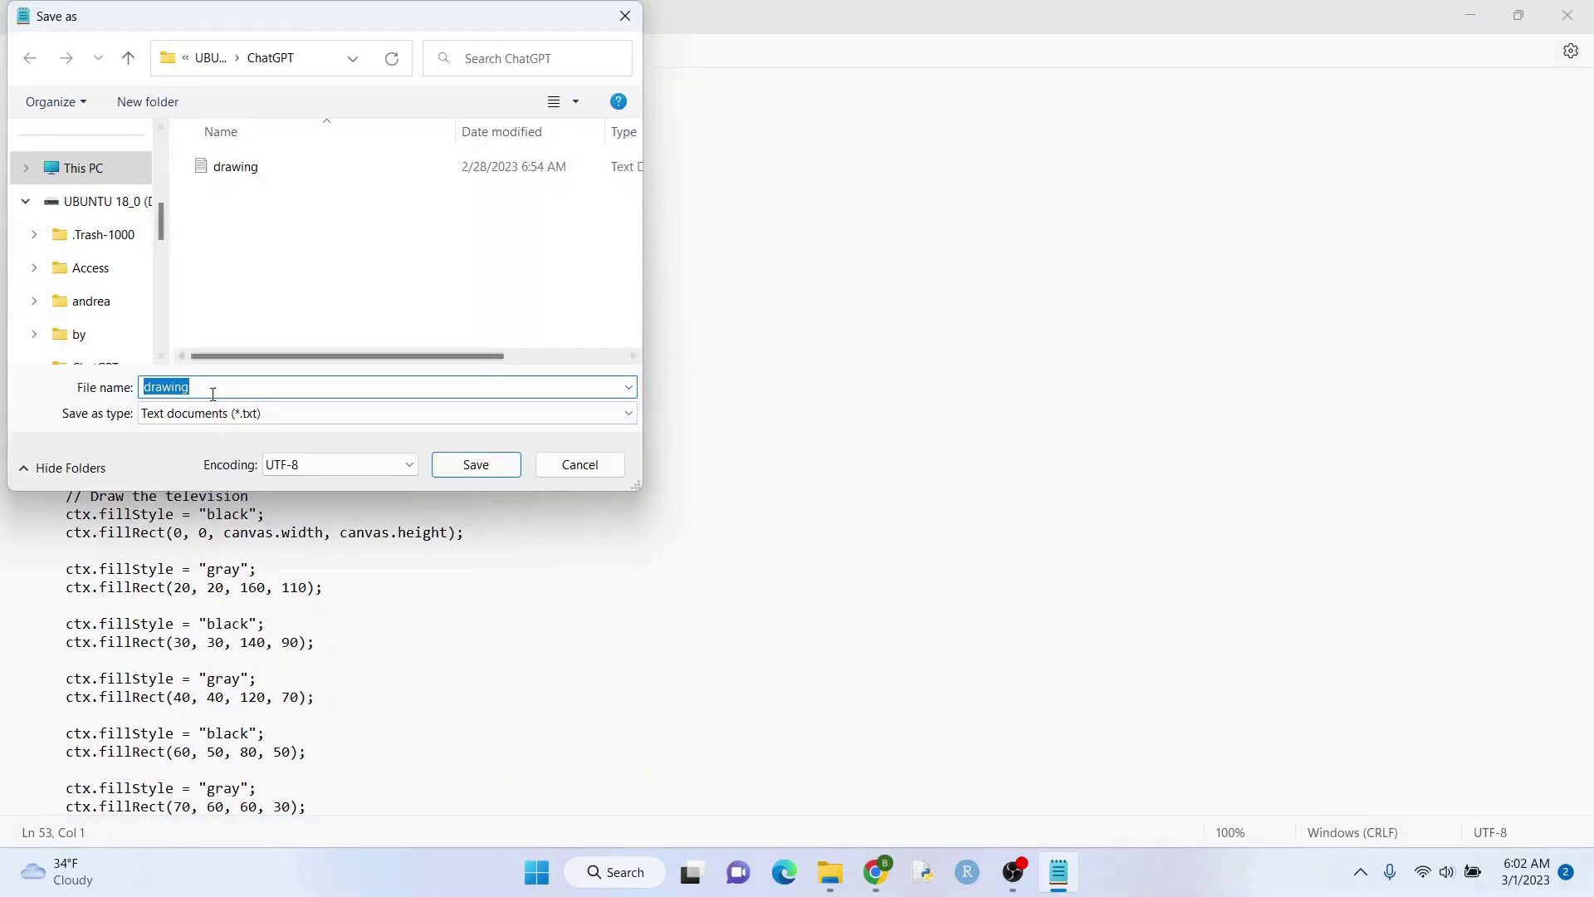
click(216, 415)
click(169, 450)
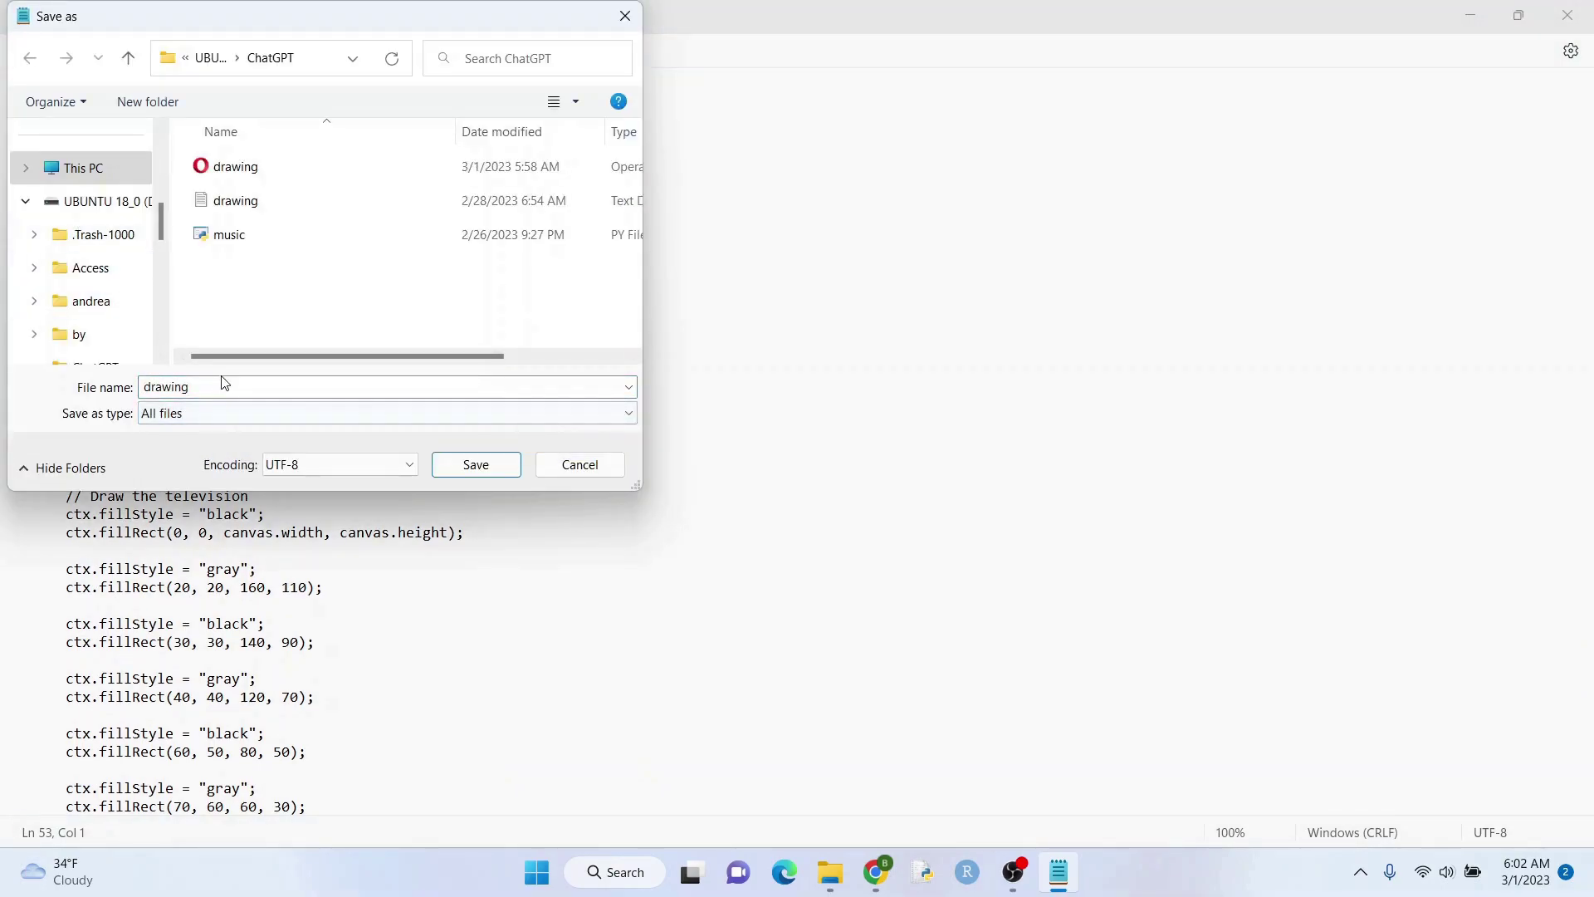
double_click(249, 387)
click(249, 387)
text(2)
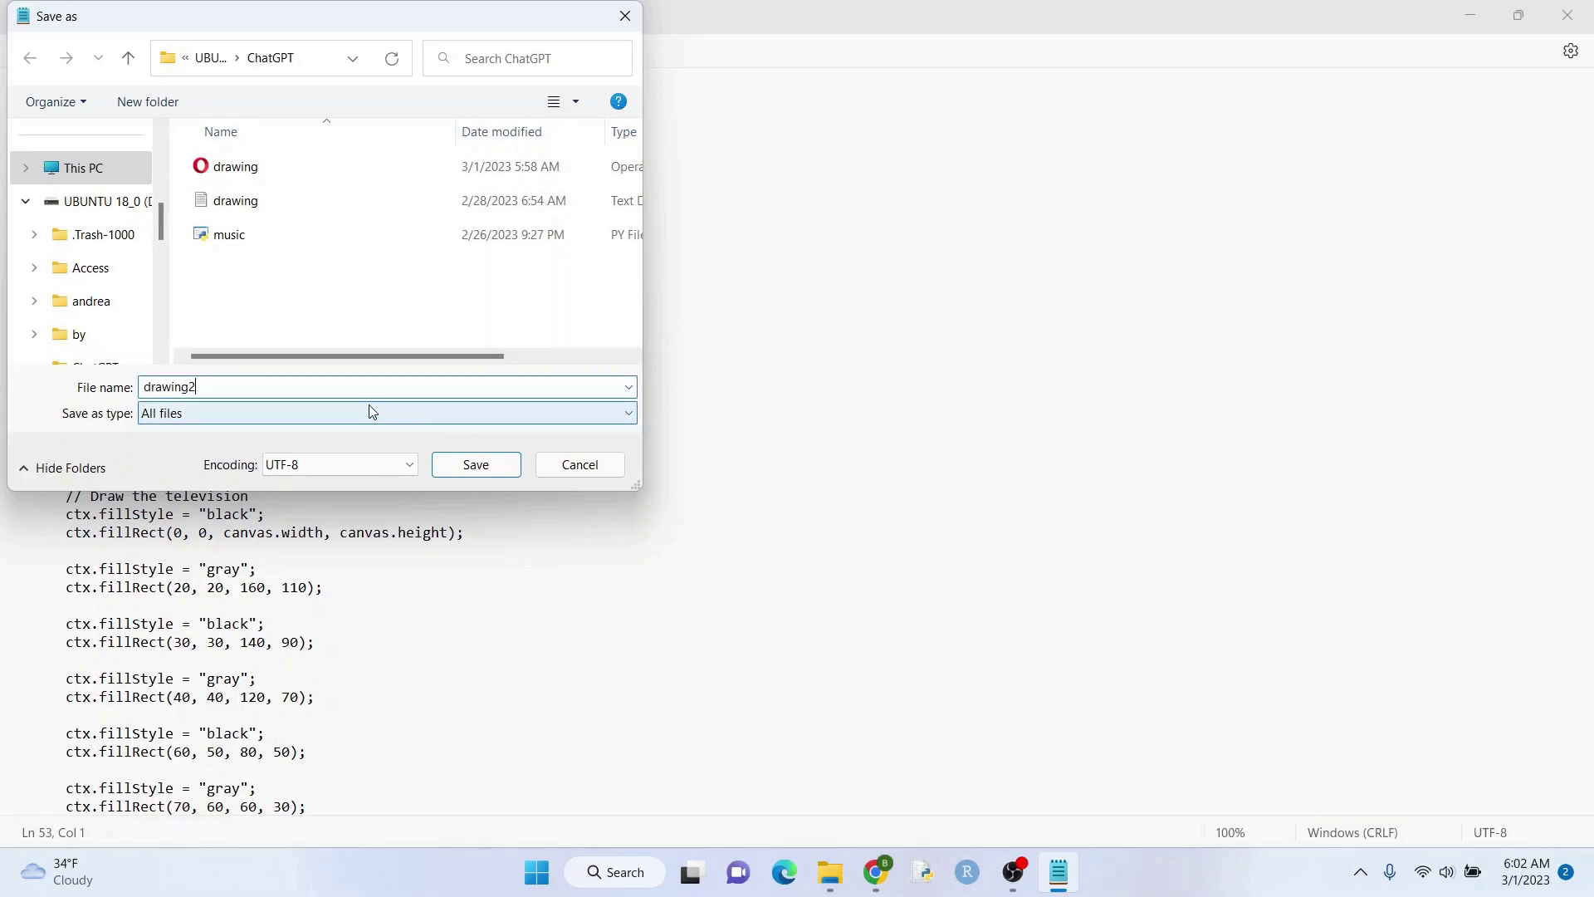
text(.html)
click(488, 465)
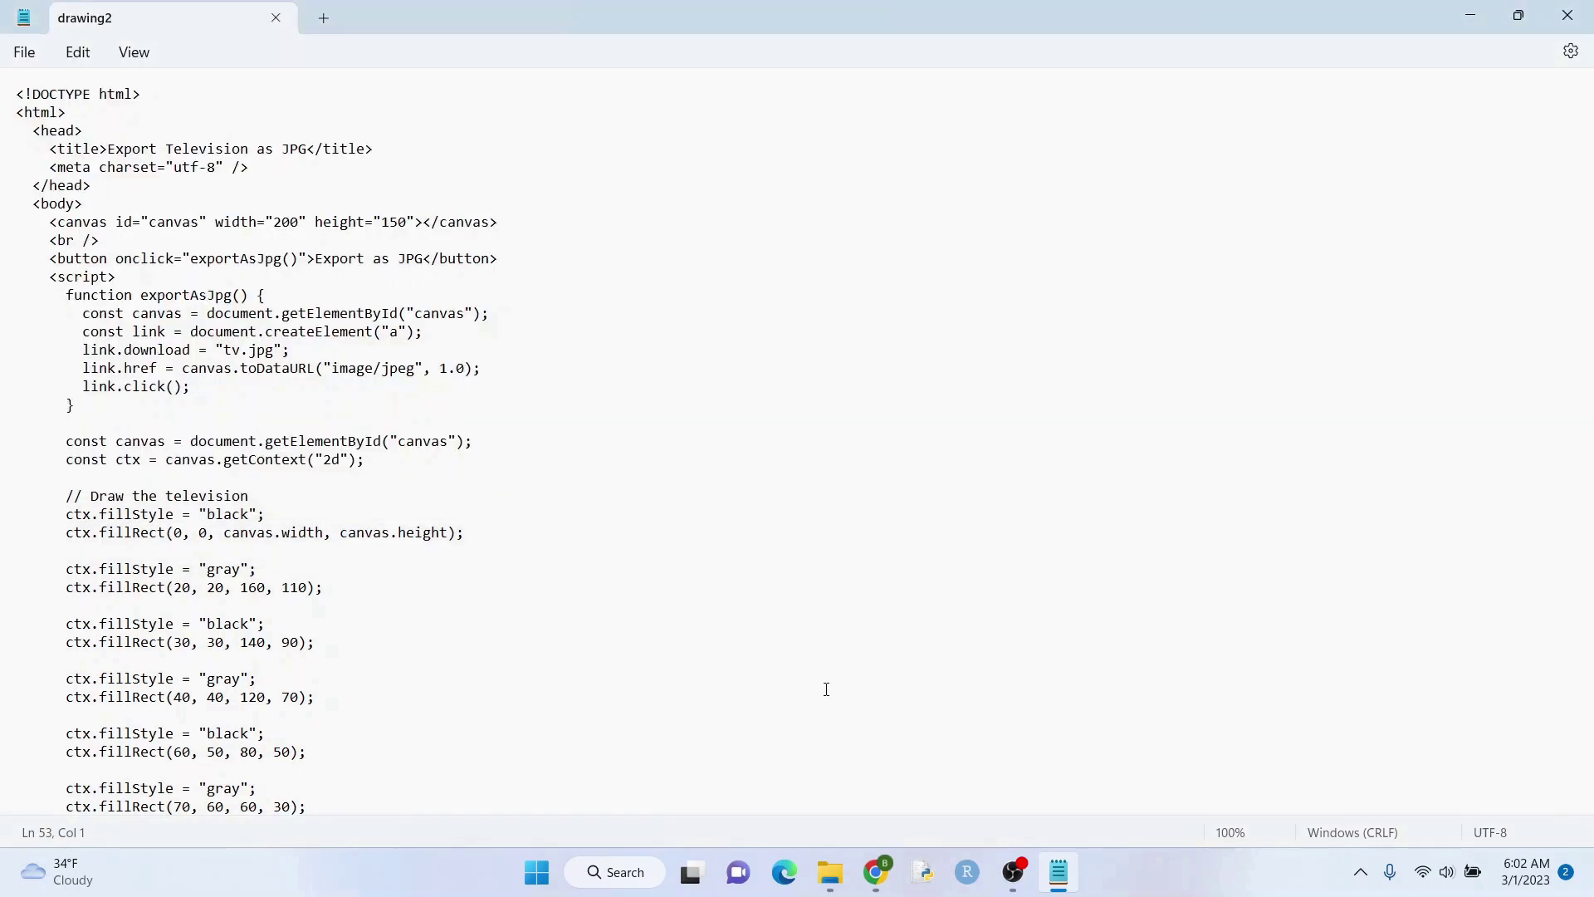
click(832, 871)
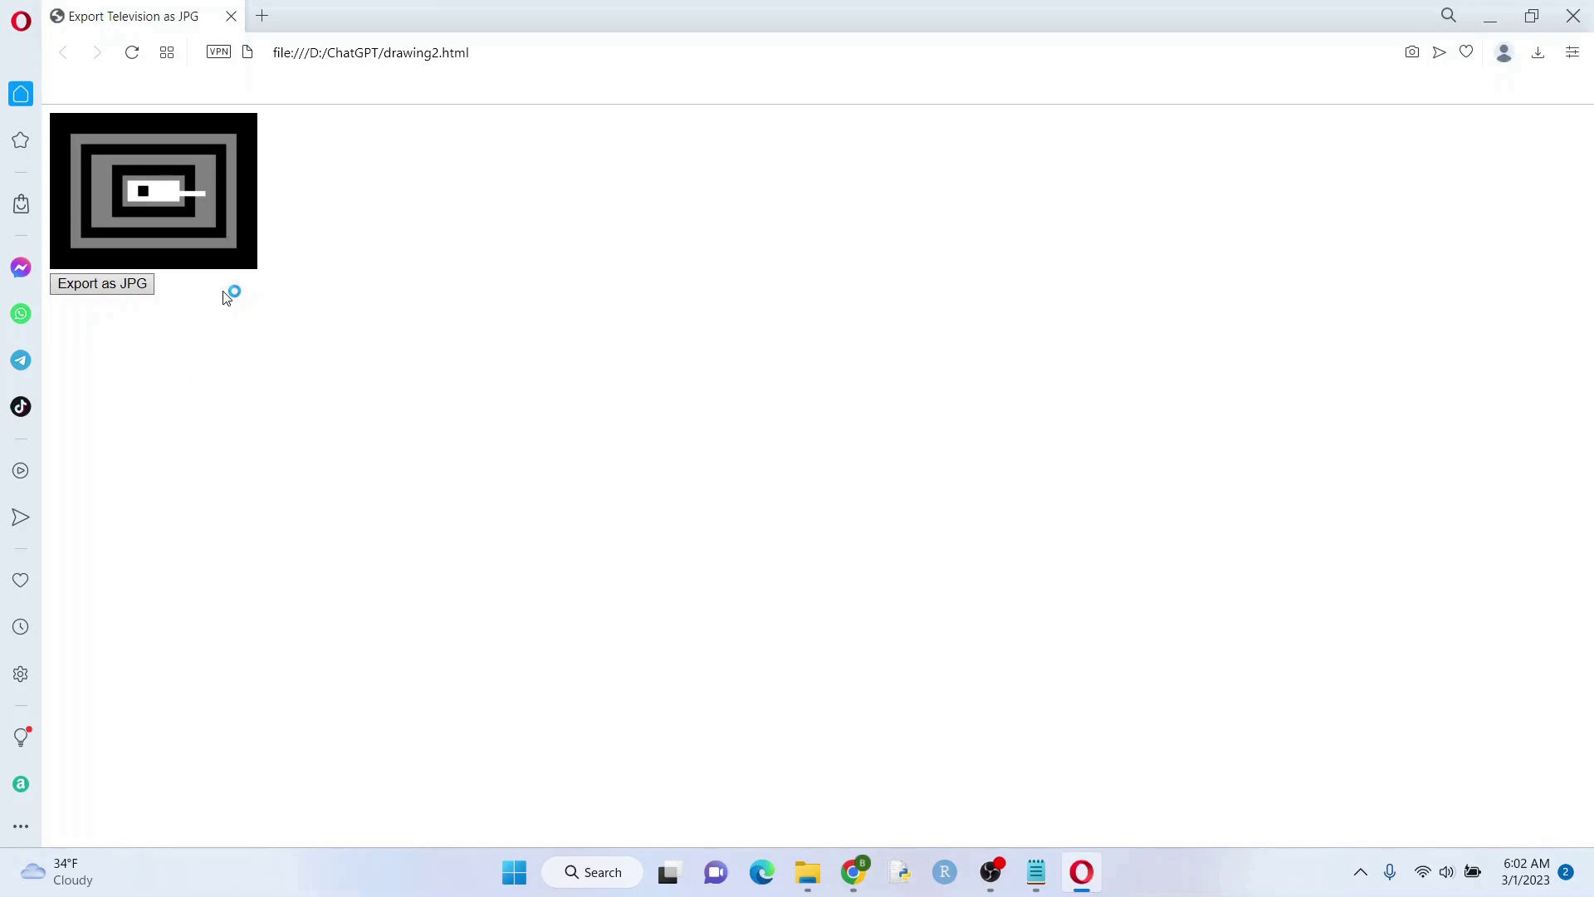
Export the television canvas in Opera as tv.jpg
click(145, 285)
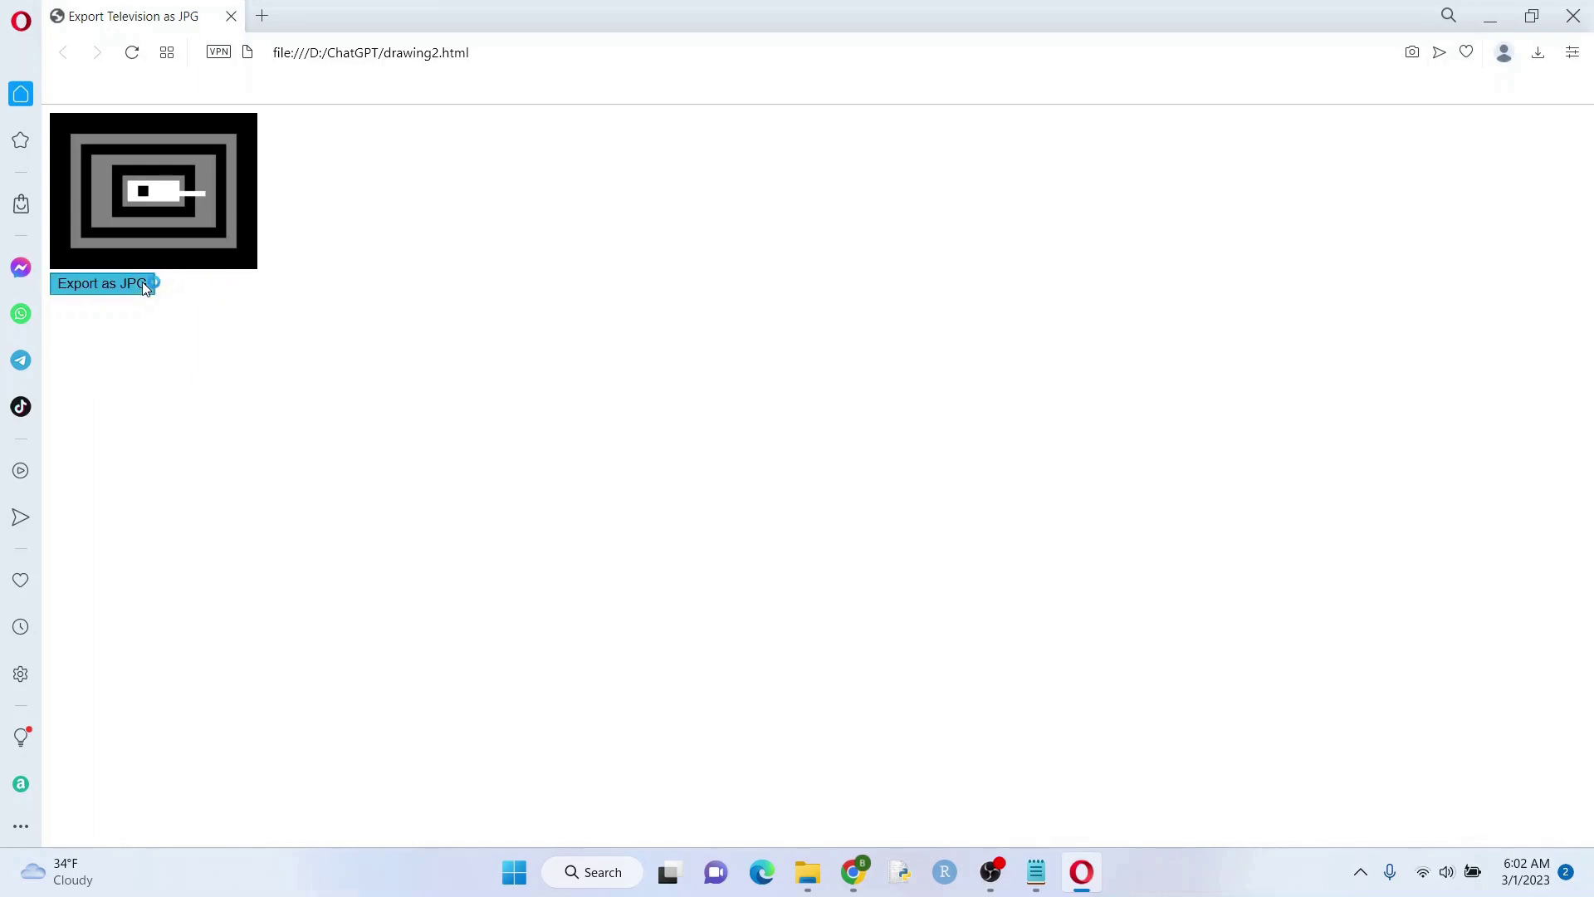